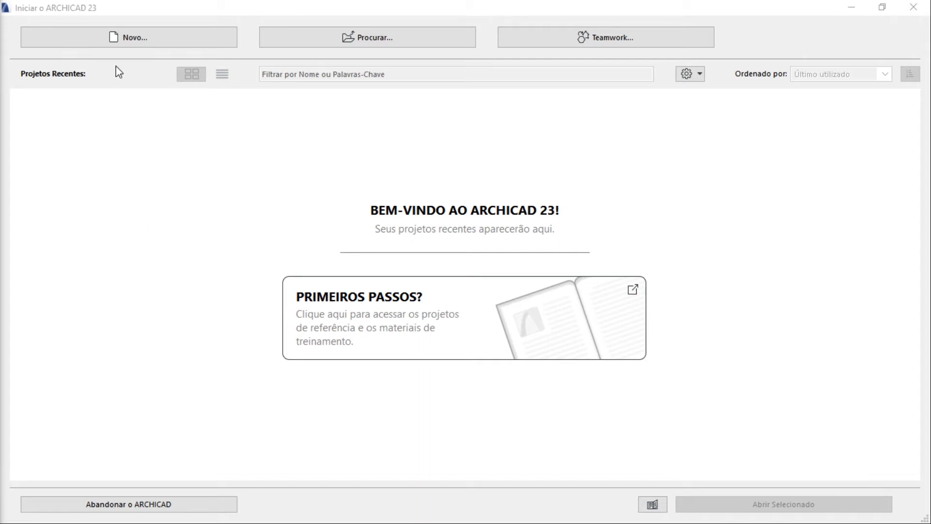
Create a new project from AC23 Template.tpl with the last used work environment profile and activate the Arrow tool
click(130, 46)
click(183, 39)
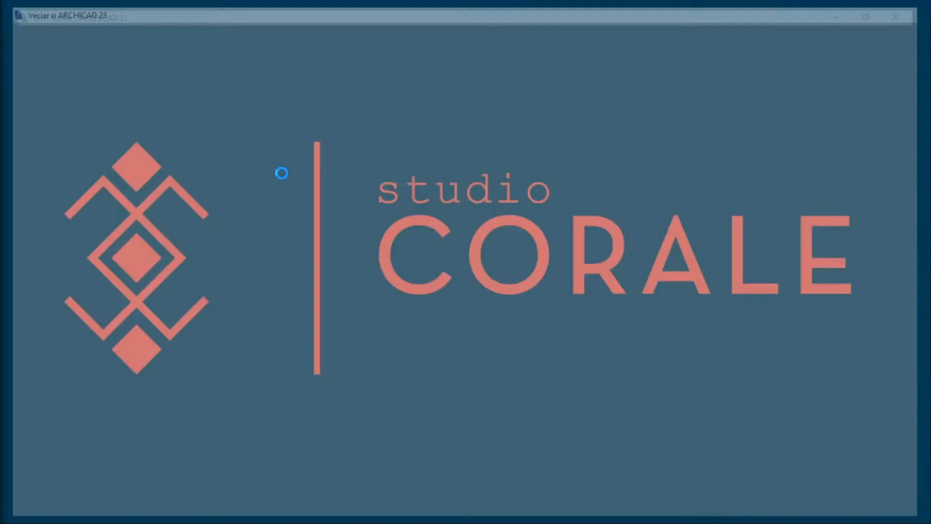
drag(477, 68, 433, 116)
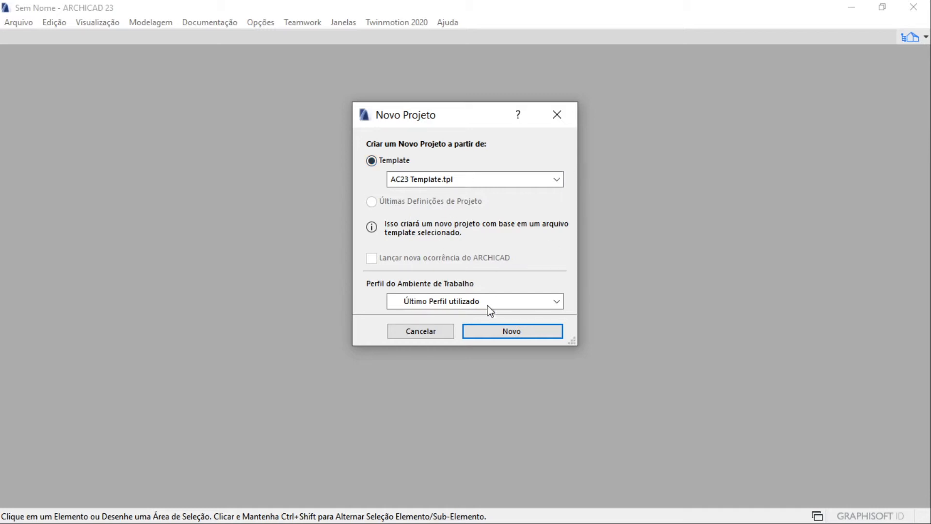
click(504, 332)
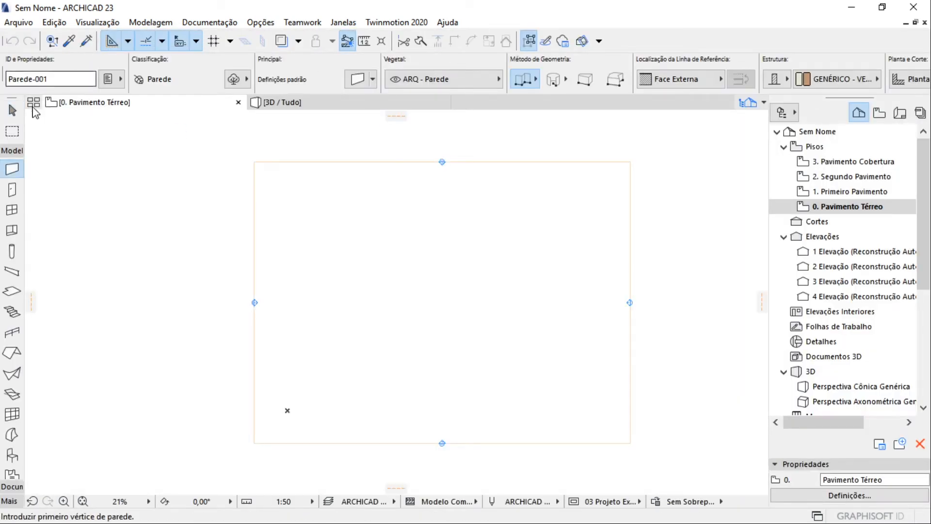
click(13, 110)
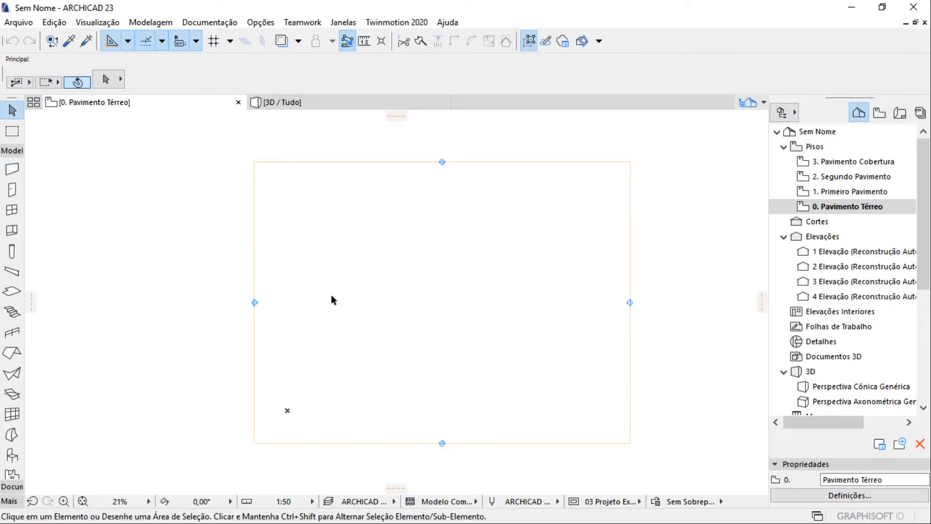
middle_drag(374, 275, 347, 276)
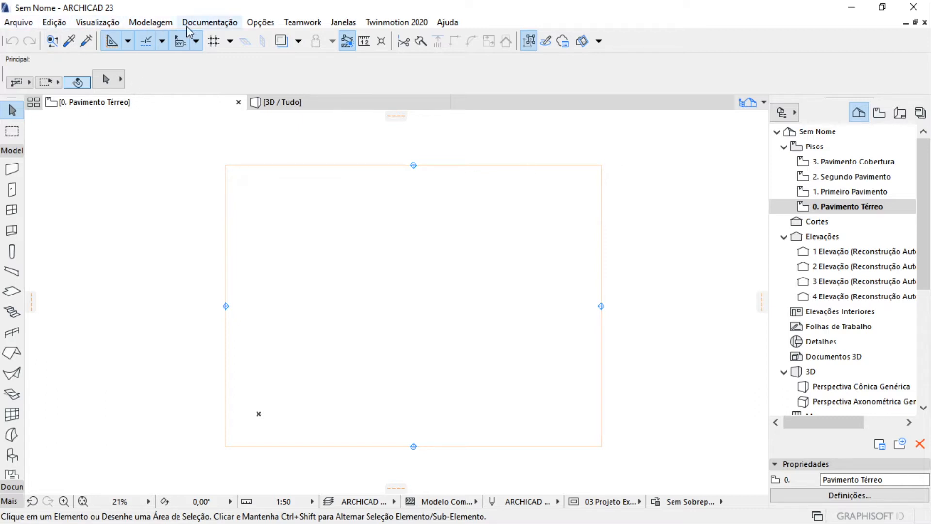
click(23, 23)
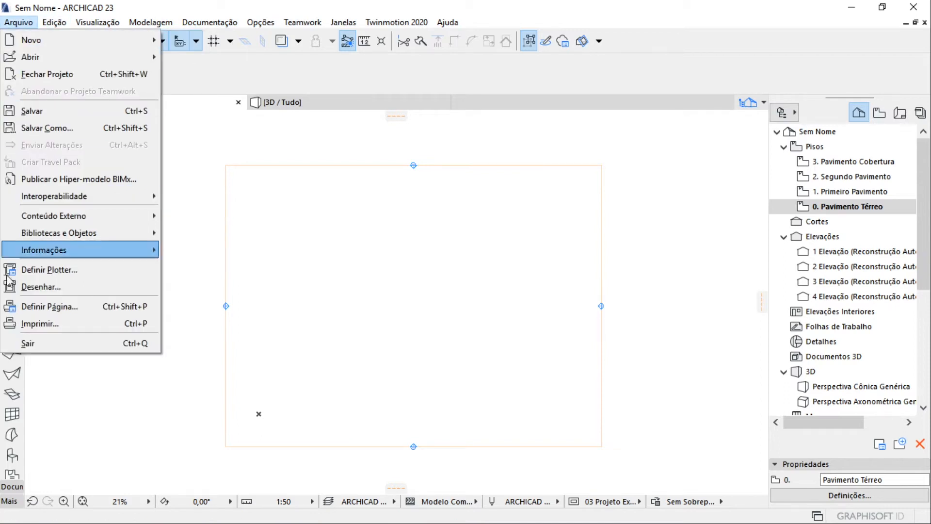
mouse_move(150, 22)
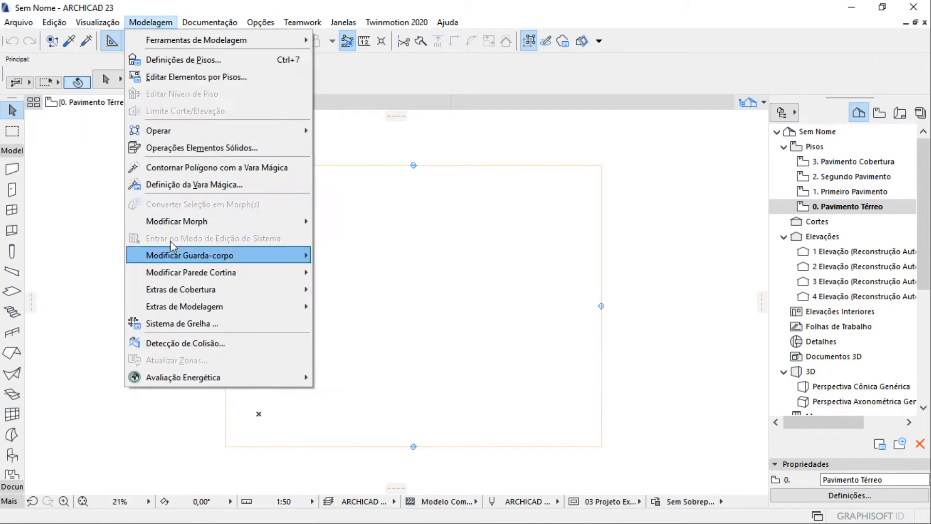
click(659, 70)
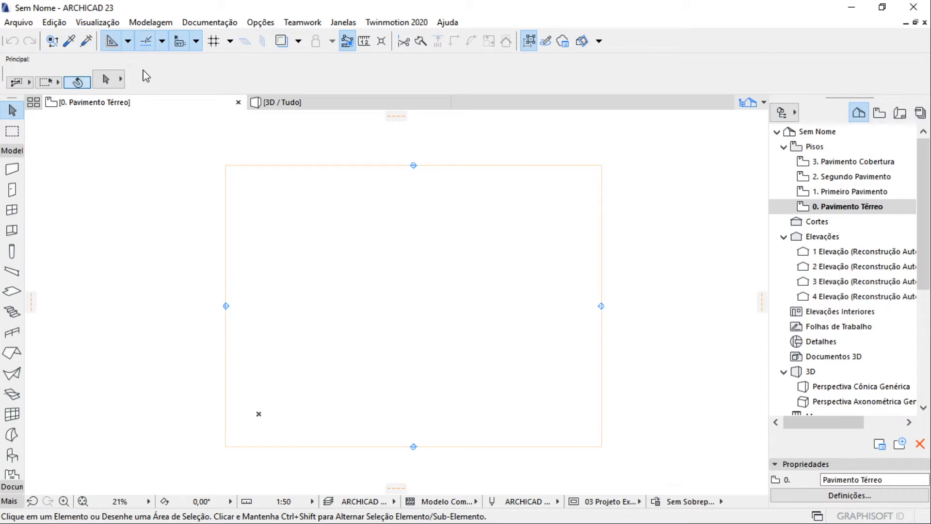
Display the construction grid in the ground floor plan and enable snapping to it
click(215, 42)
scroll(249, 194, down, 3)
scroll(300, 169, up, 3)
click(230, 40)
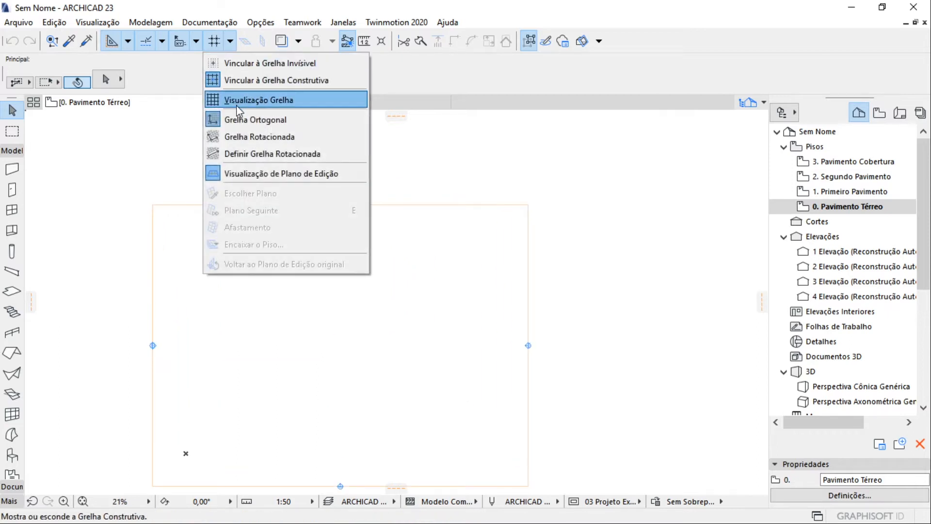
click(242, 100)
scroll(194, 185, up, 5)
scroll(291, 204, down, 3)
click(230, 41)
click(220, 78)
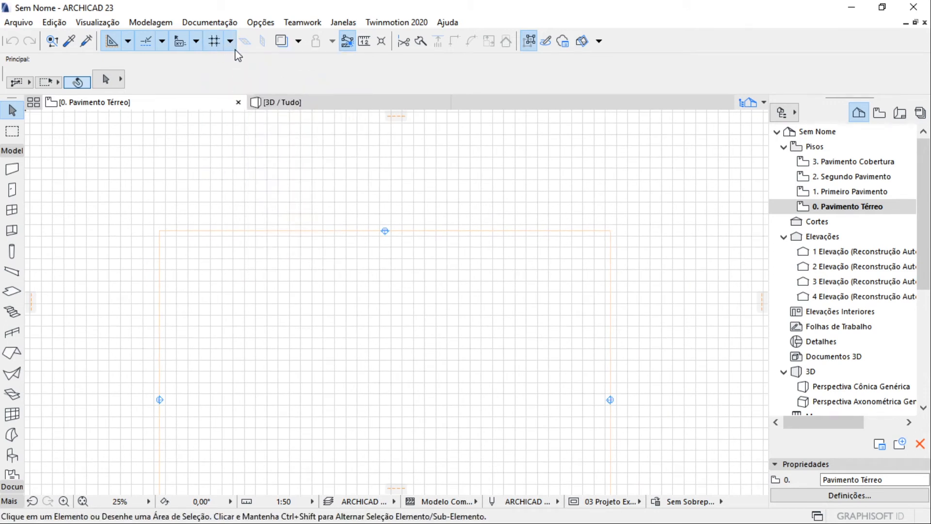
Hide the construction grid display in the floor plan
click(230, 40)
click(242, 99)
middle_drag(311, 140, 272, 177)
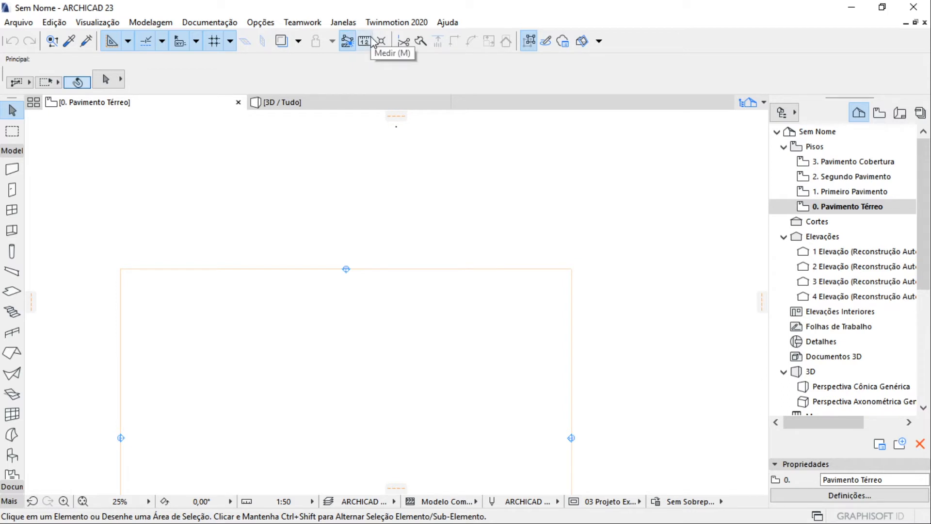
Measure from a point above the elevation frame to a second point near its upper edge, then end the measurement
key(m)
click(341, 183)
click(544, 251)
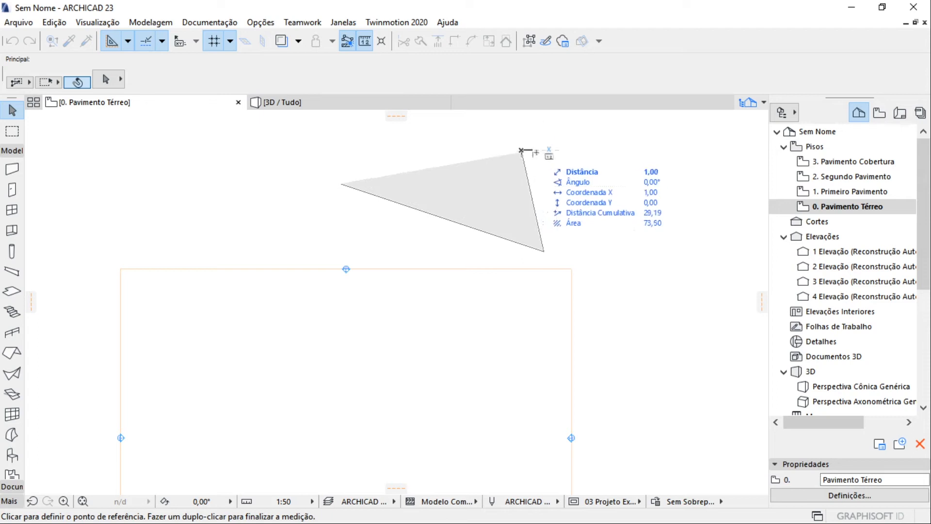
key(Escape)
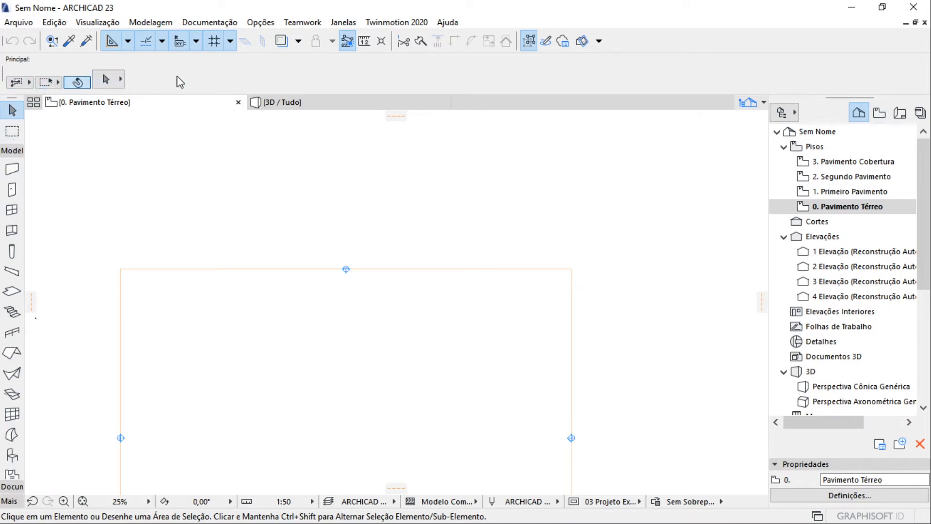
Examine the options of the Marquee tool and the default settings of the Wall tool
click(12, 133)
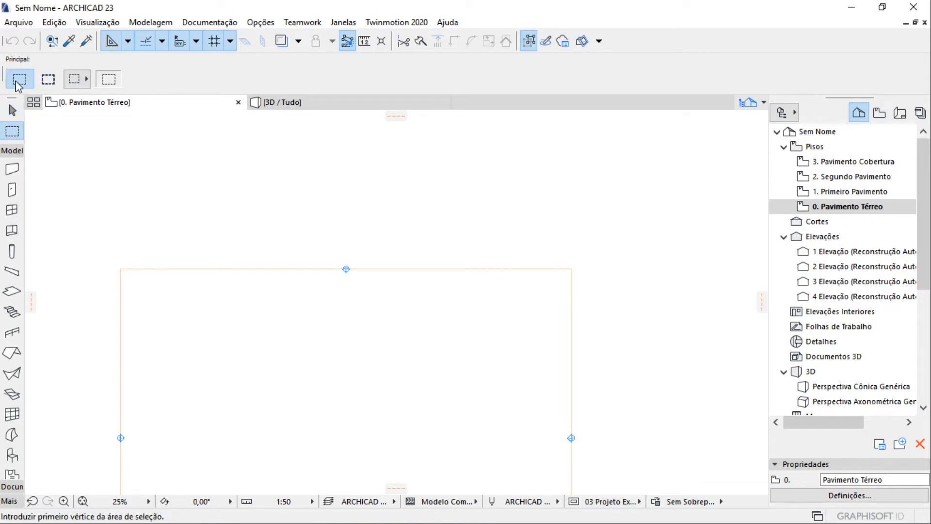
click(12, 169)
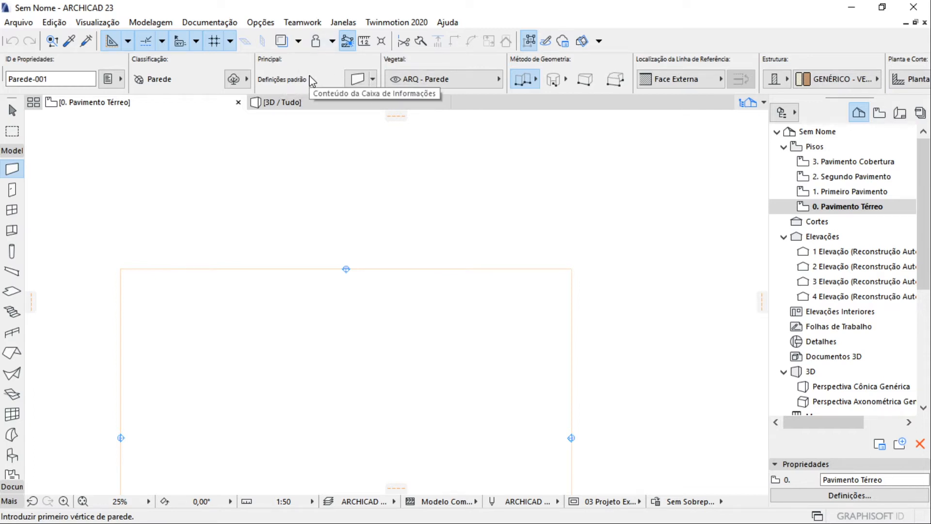
scroll(310, 79, down, 10)
scroll(310, 77, up, 8)
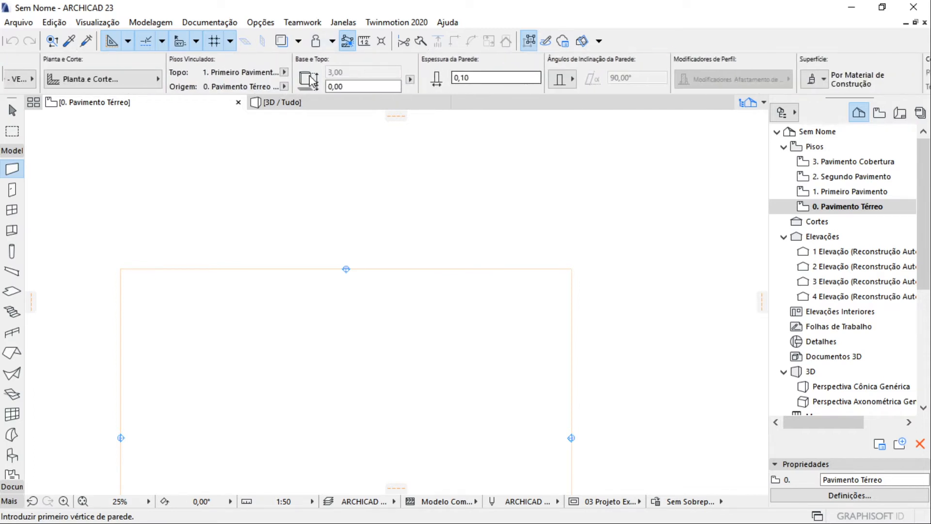
scroll(312, 80, down, 3)
scroll(312, 80, down, 4)
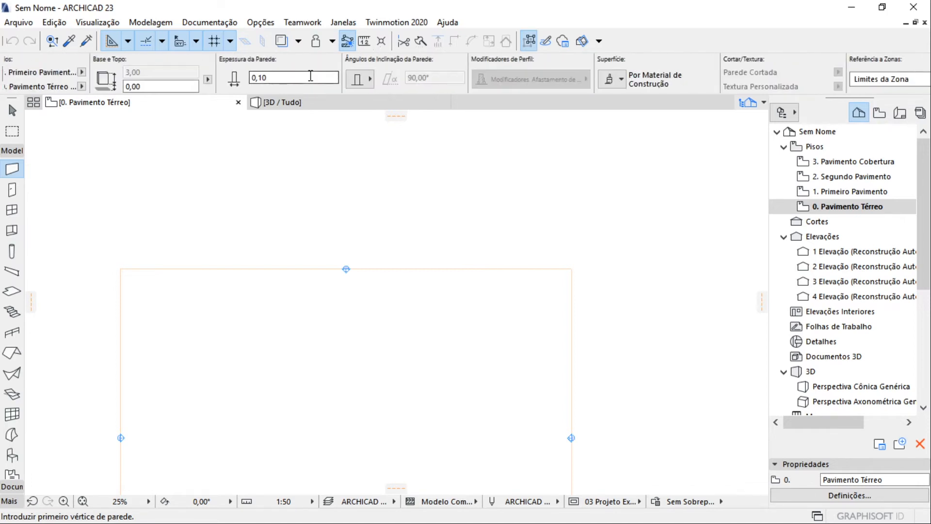
scroll(378, 77, up, 10)
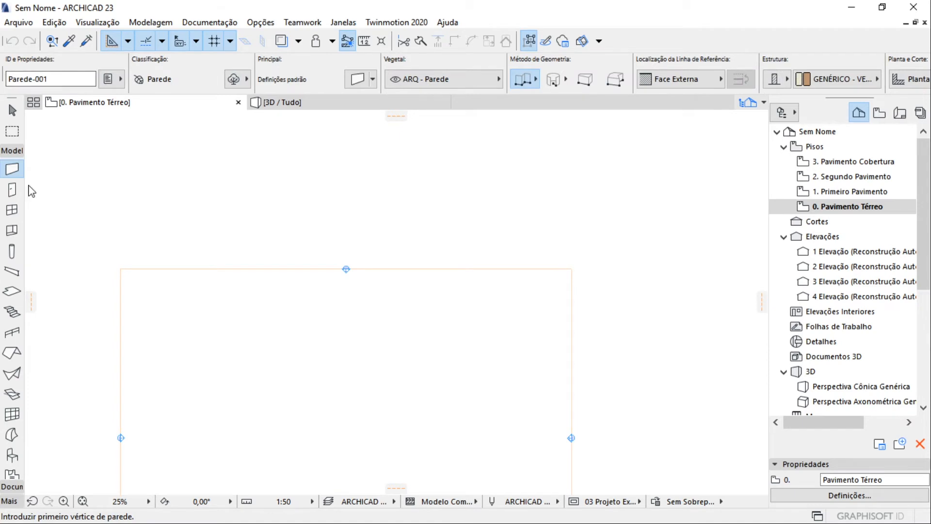
Examine the default settings of the Door tool and return to the Arrow tool
click(12, 189)
scroll(254, 86, down, 4)
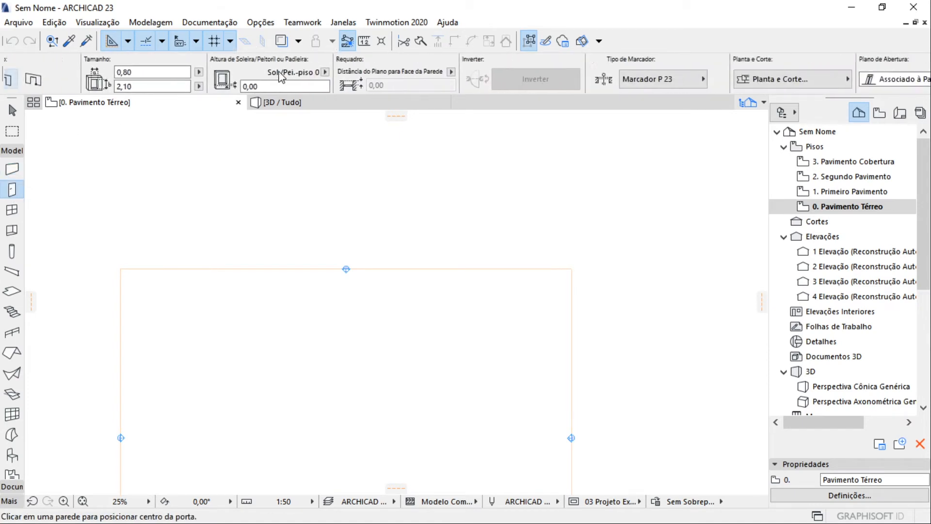
scroll(357, 64, up, 6)
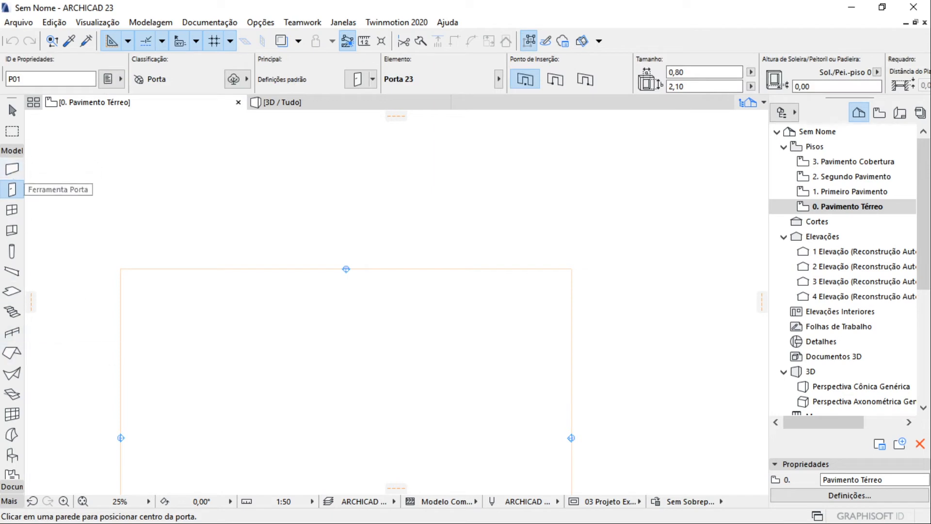
click(13, 111)
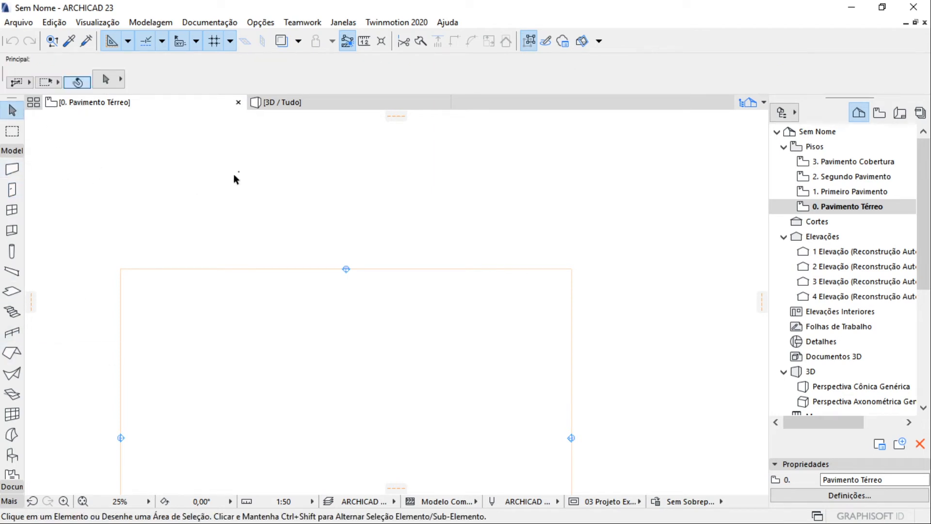
Turn off snapping to the construction grid
scroll(179, 199, down, 1)
middle_drag(215, 257, 194, 166)
middle_drag(193, 310, 291, 328)
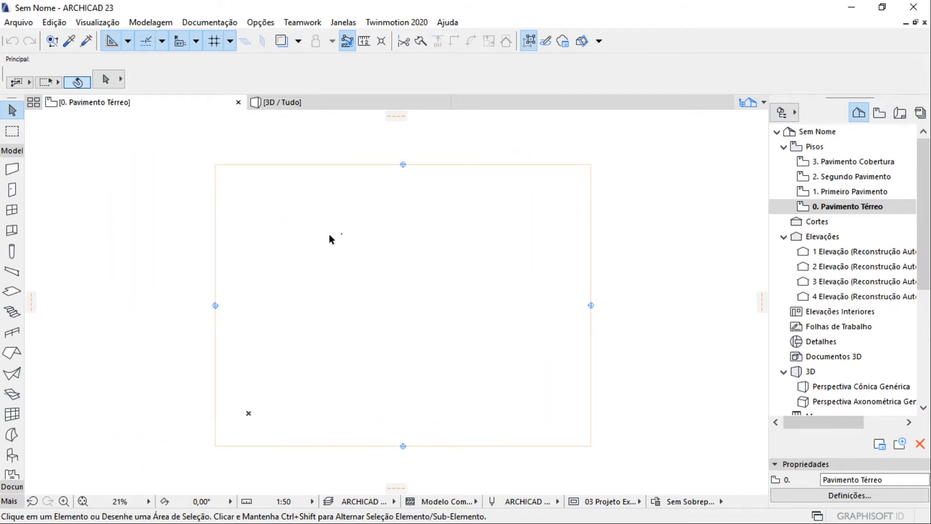
click(214, 40)
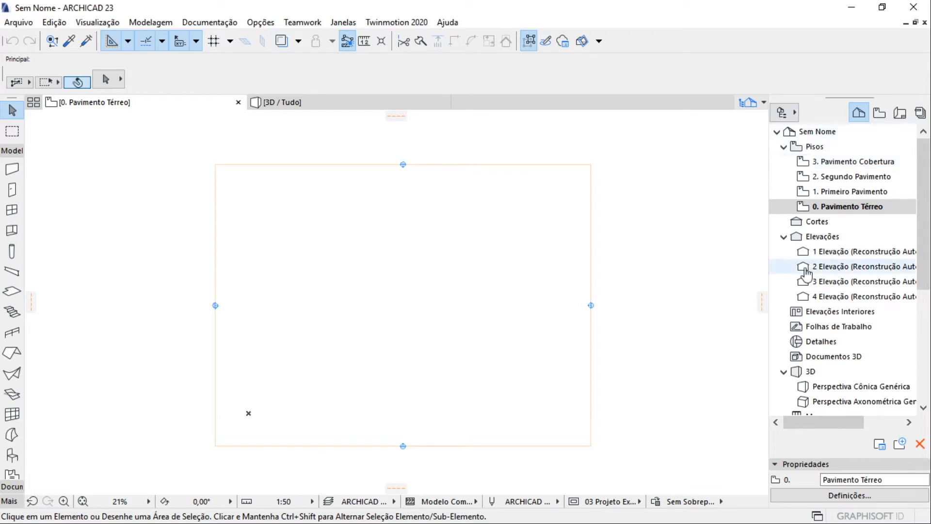
Hide the Navigator and show it again from the pop-up Navigator
click(795, 122)
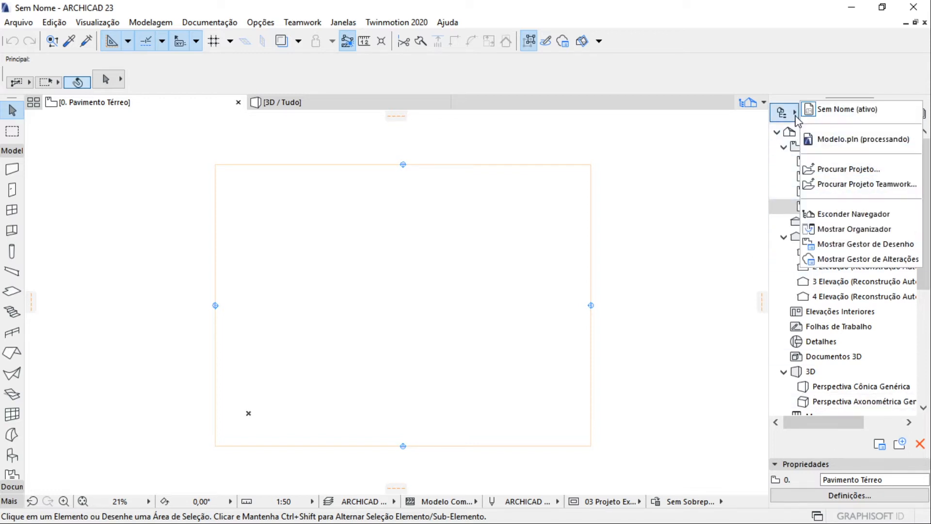
click(835, 212)
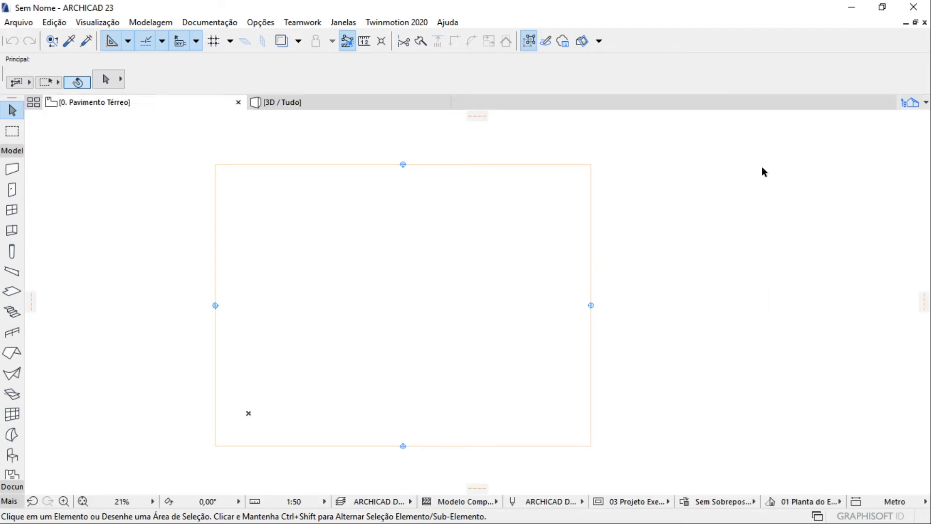
click(915, 104)
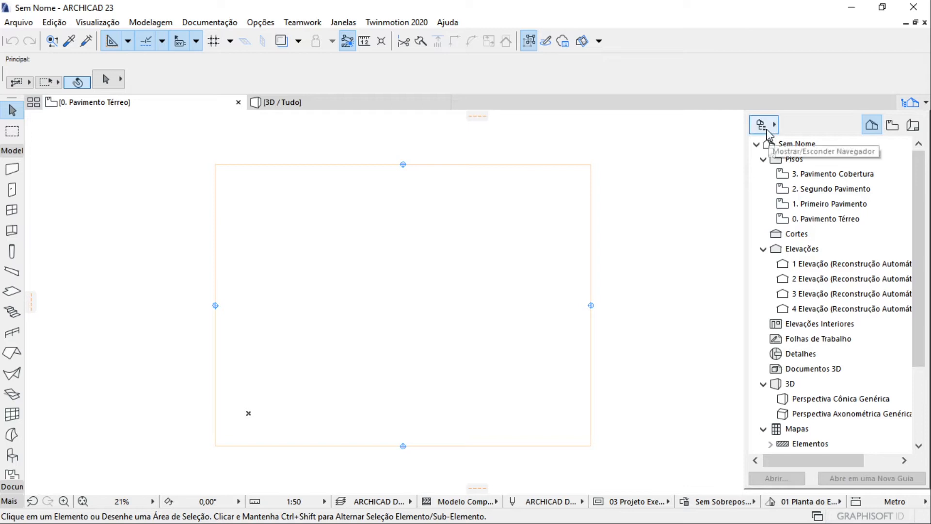
click(771, 125)
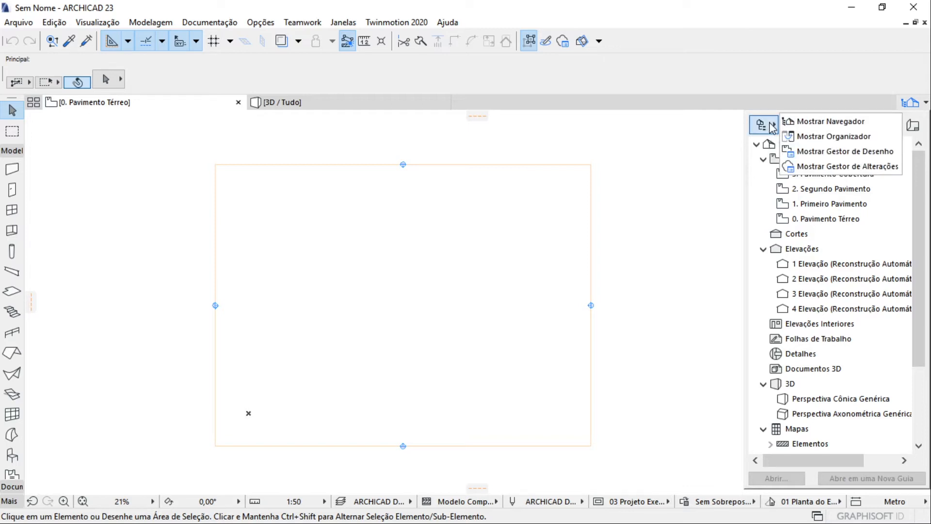
click(858, 123)
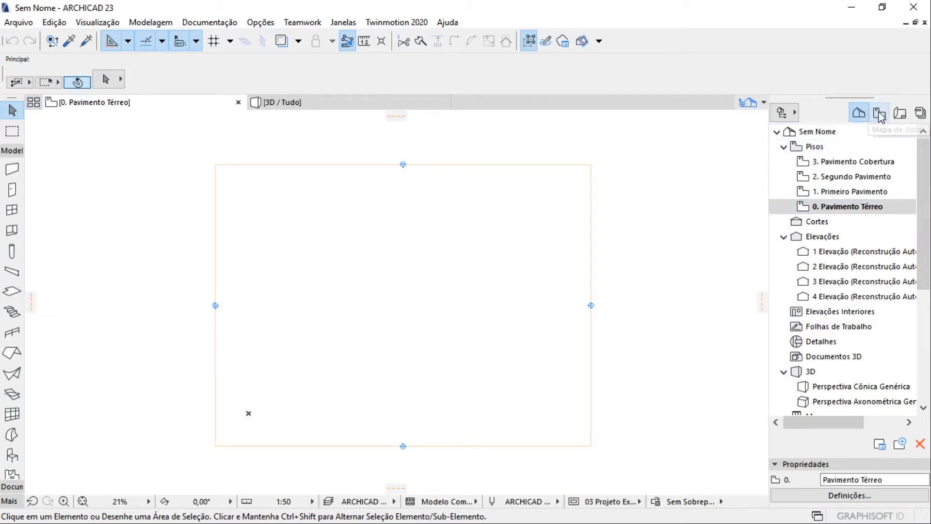
Look through the Navigator's View Map, Layout Book and Publisher Sets, then return to the Project Map
click(878, 113)
click(899, 113)
click(916, 114)
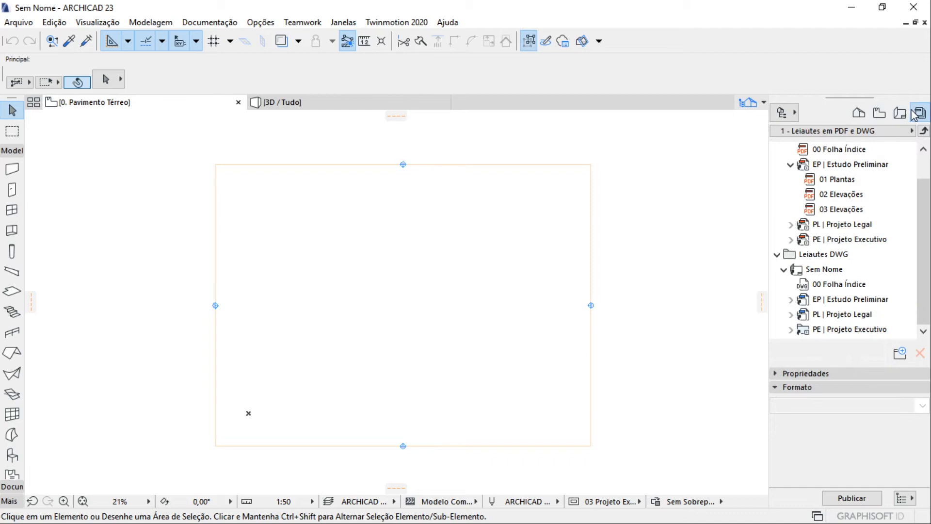
click(858, 113)
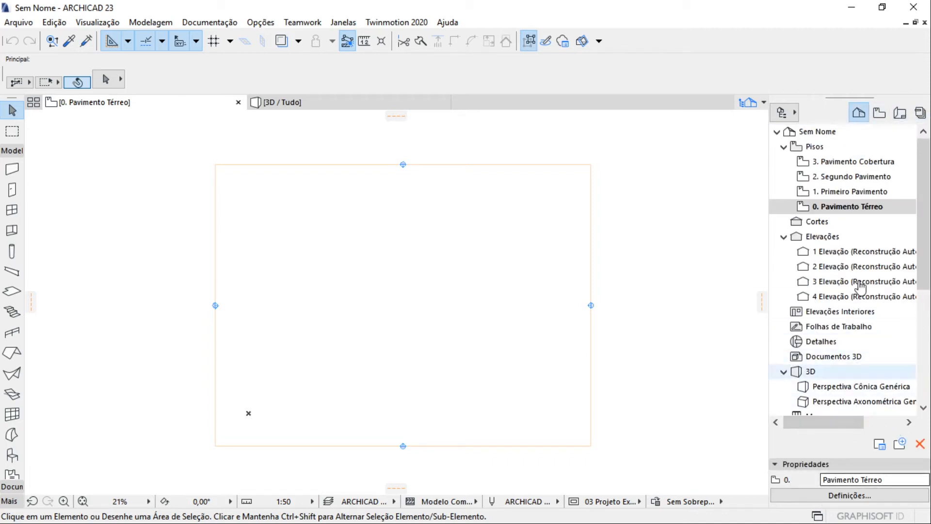
Close the docked Navigator once more and restore it with Mostrar Navegador
click(782, 112)
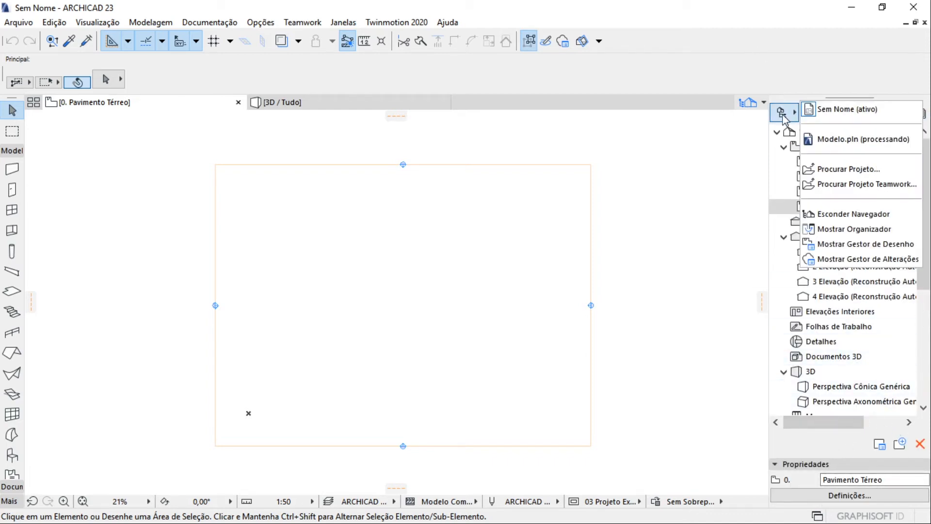
click(855, 215)
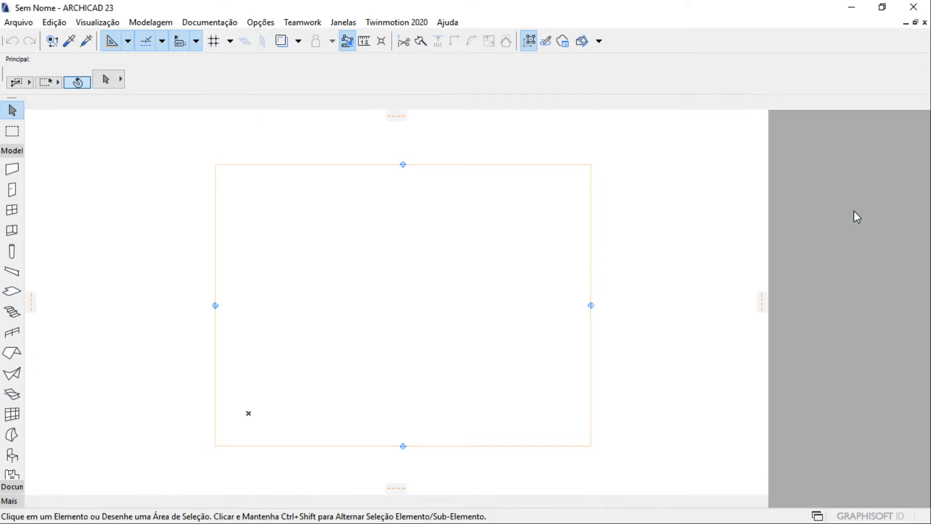
click(915, 104)
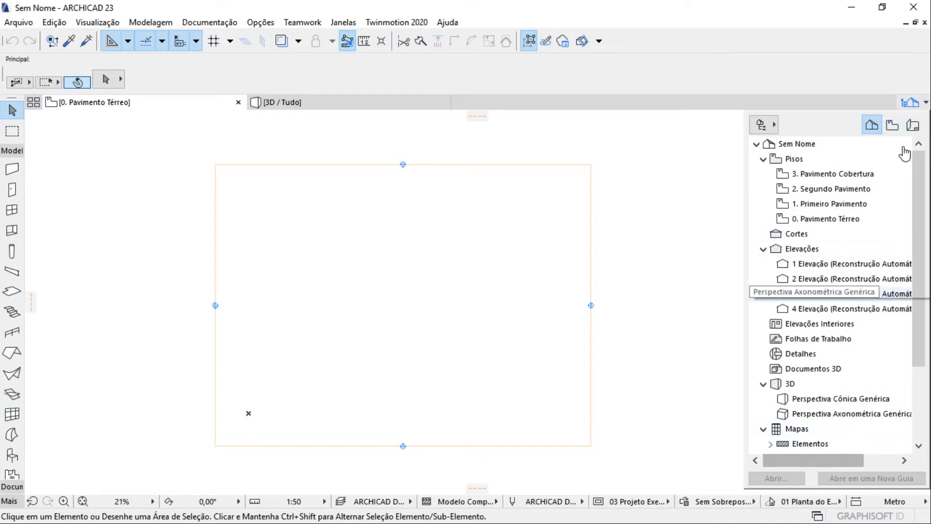
click(771, 126)
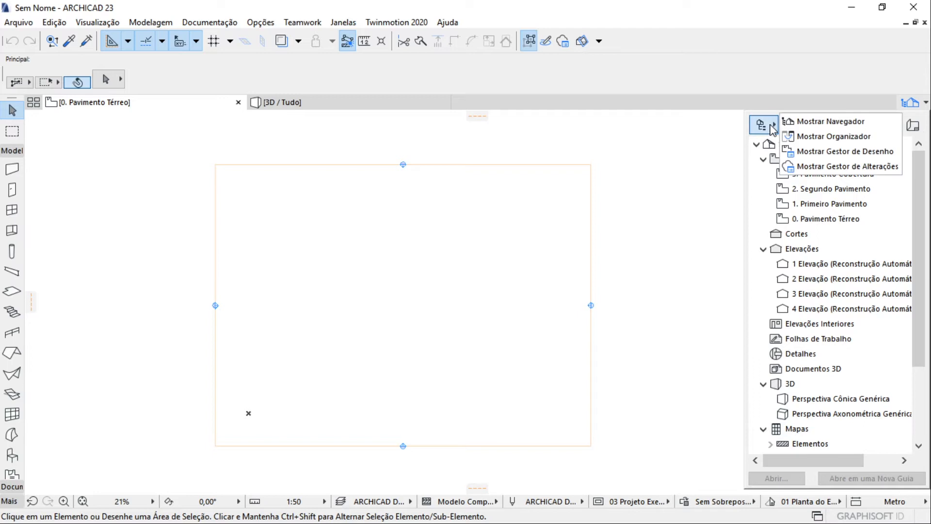
click(812, 122)
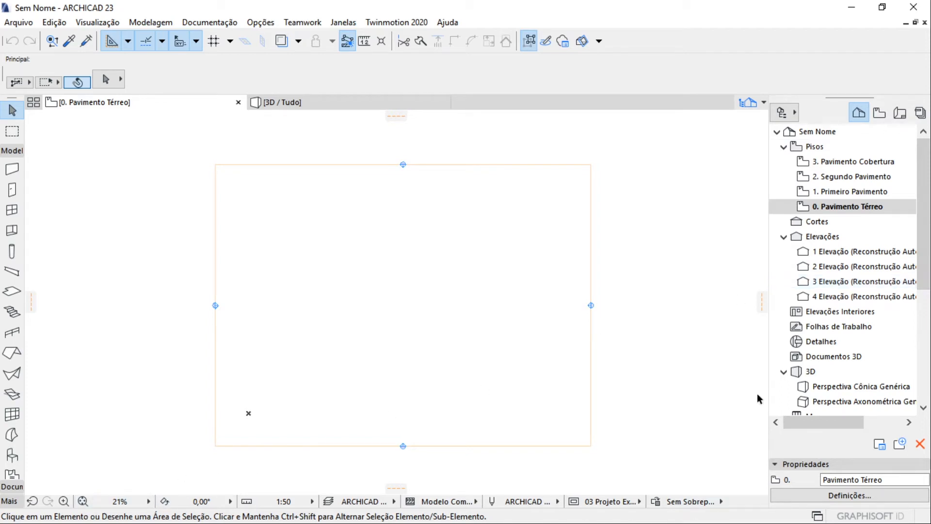
Hide the Navigator with Esconder Navegador
click(785, 113)
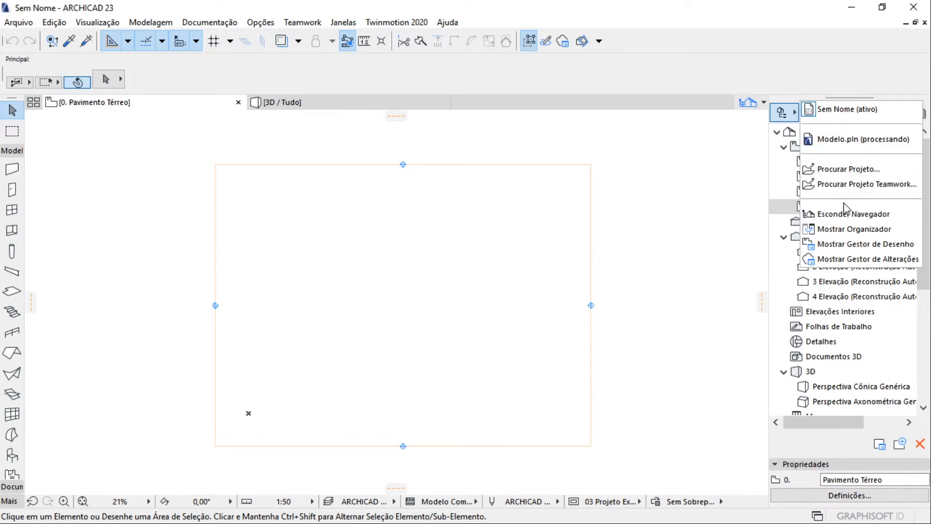
click(846, 214)
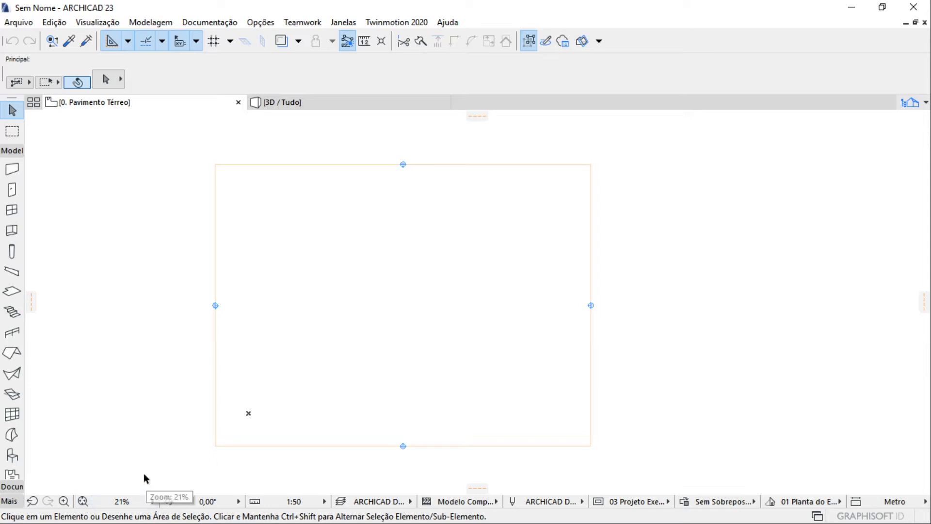
Examine the zoom presets and orientation options of the ground floor plan, zooming and panning around it
click(137, 503)
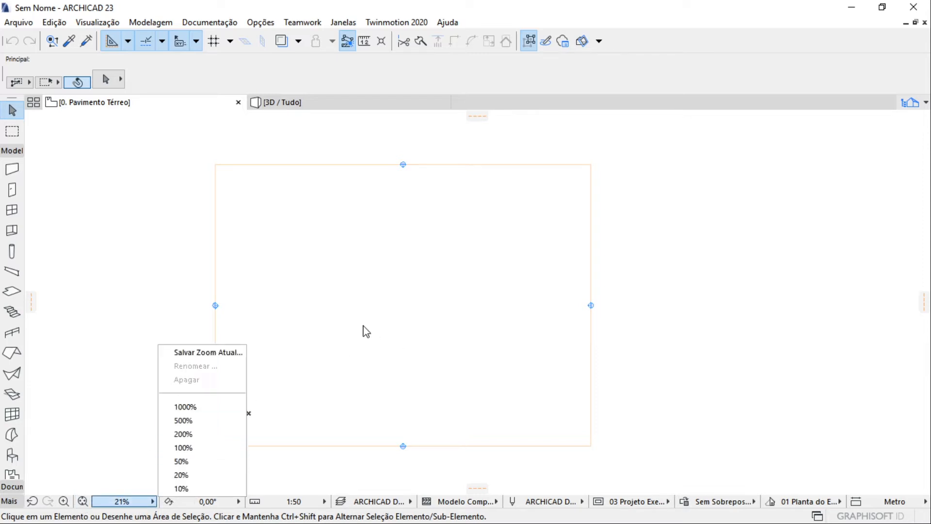
click(335, 312)
scroll(334, 312, up, 6)
scroll(333, 313, down, 10)
scroll(366, 346, up, 8)
scroll(342, 317, up, 3)
scroll(341, 317, down, 6)
middle_drag(330, 327, 285, 404)
click(238, 501)
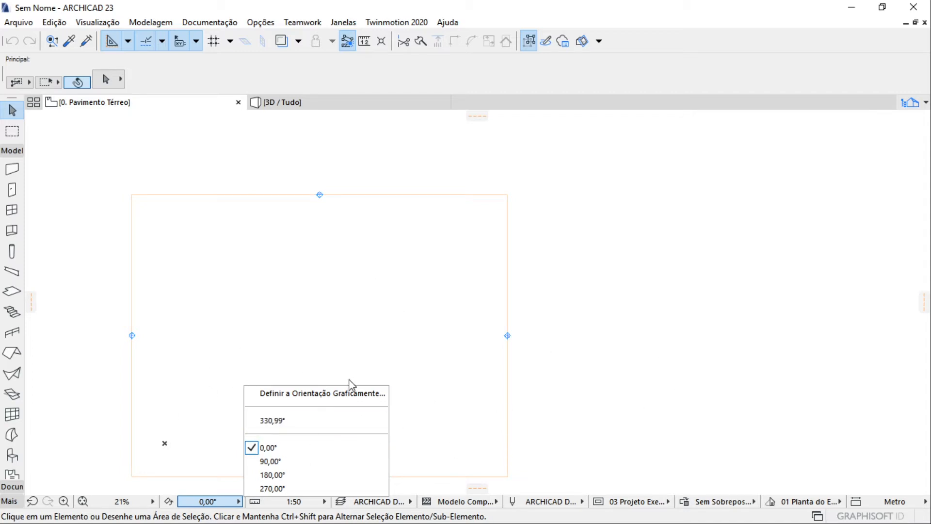
click(616, 394)
Set a custom scale of 1:25 for the ground floor plan and check it in the list of scales
click(303, 504)
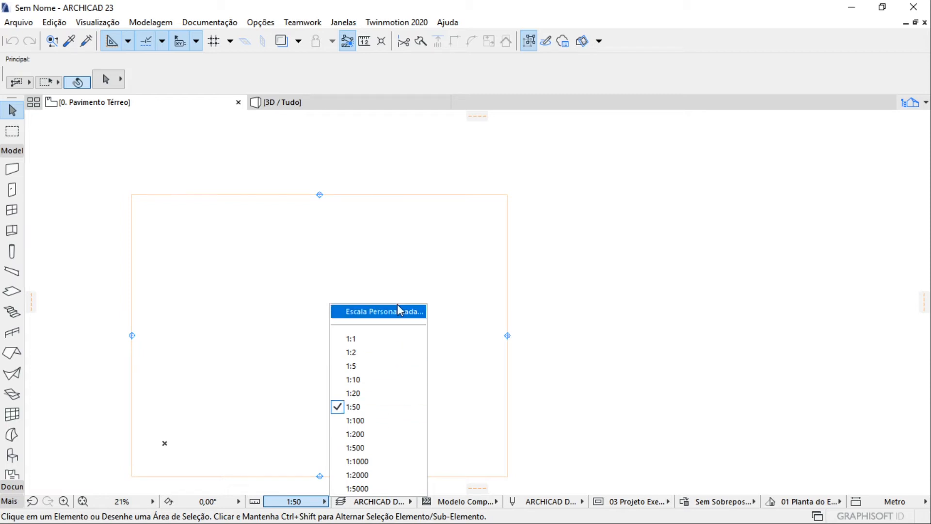
click(367, 313)
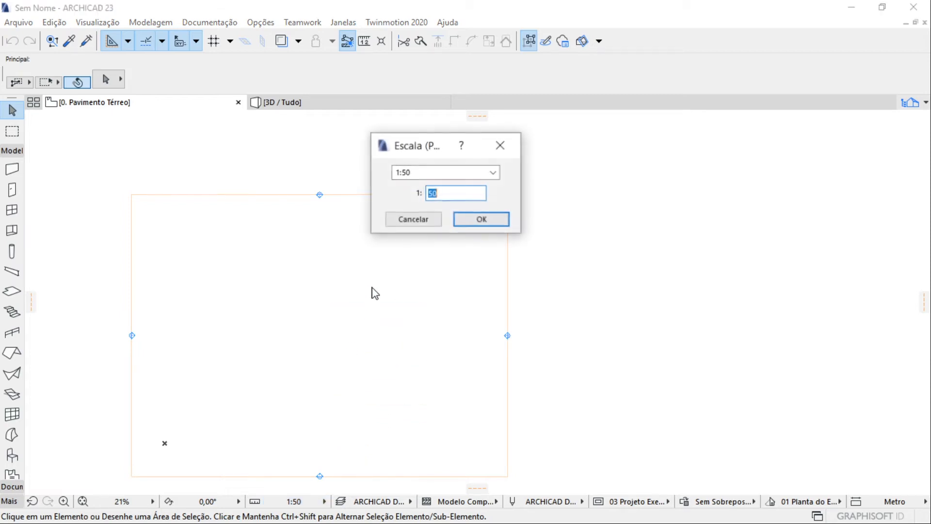
click(440, 193)
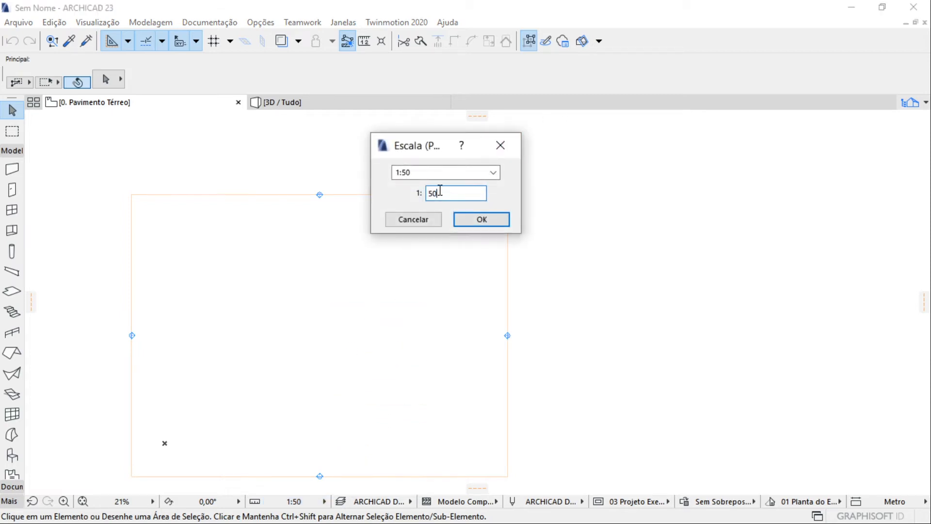
text(25)
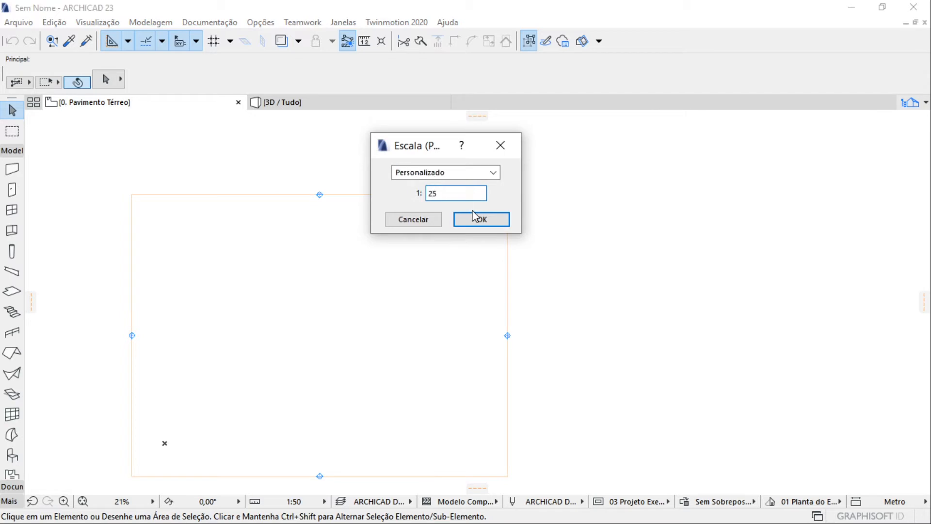
click(476, 216)
click(294, 502)
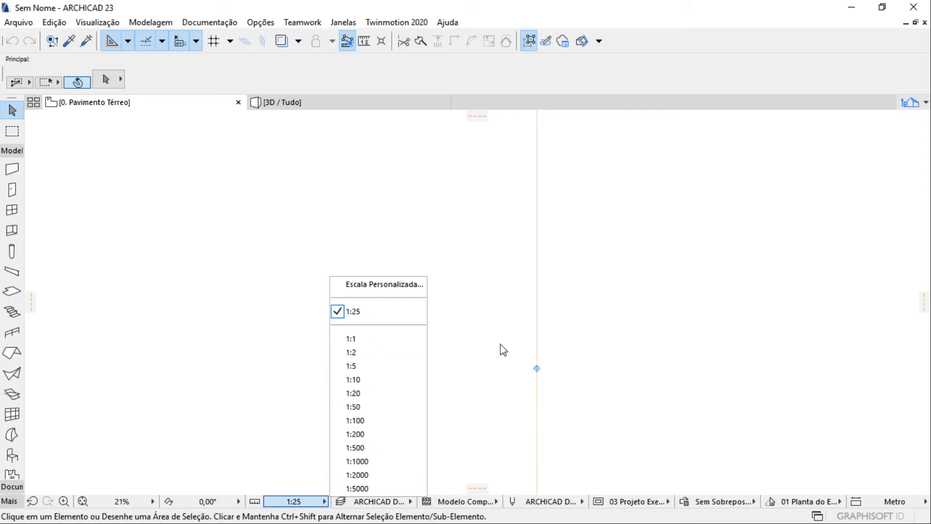
click(629, 324)
scroll(336, 361, down, 3)
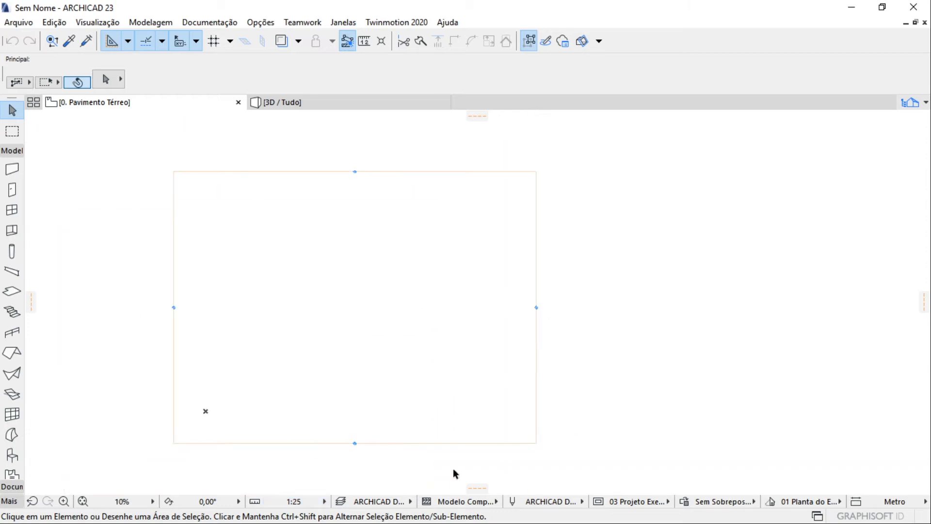
Look through the available layer combinations, partial structure display options and pen sets without changing them
click(390, 502)
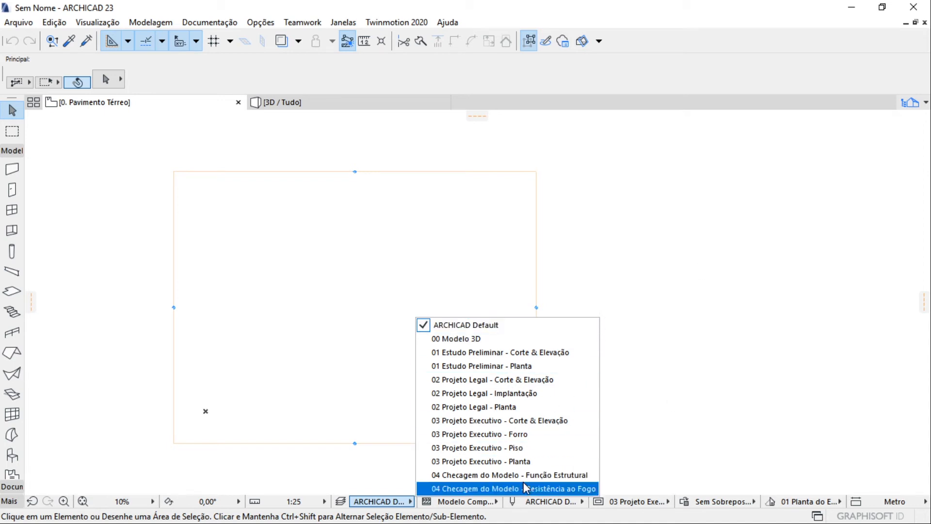
click(661, 263)
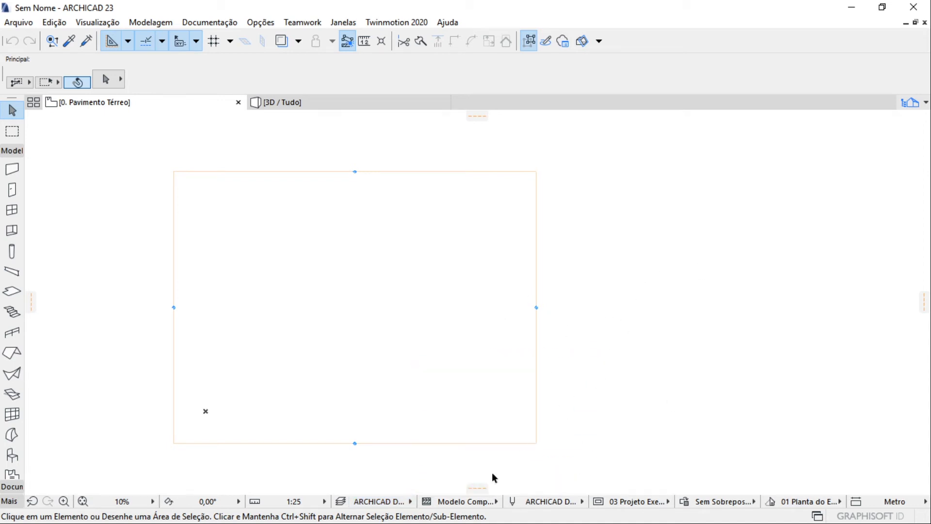
click(463, 501)
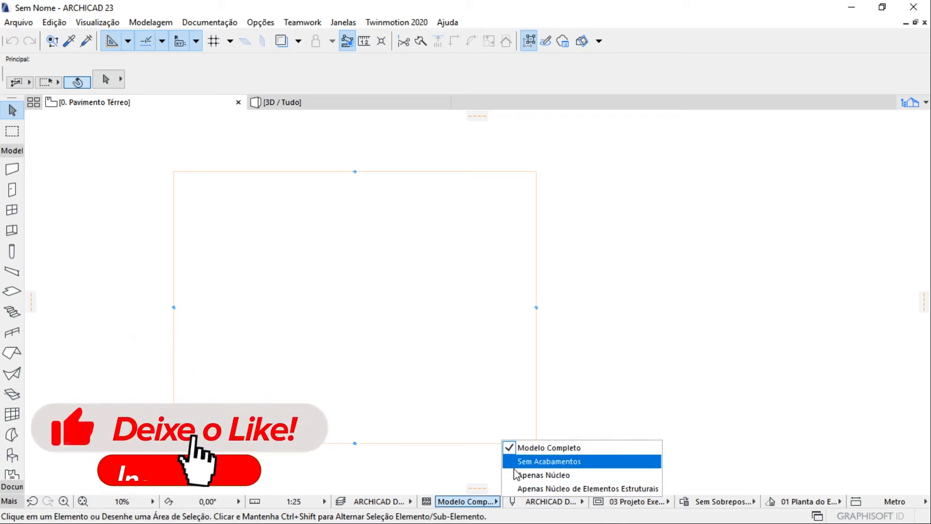
click(644, 339)
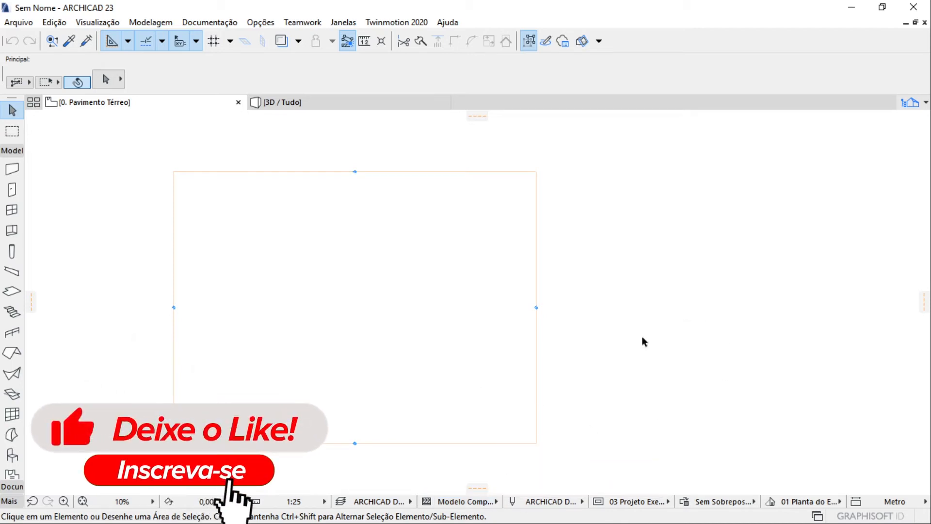
click(570, 505)
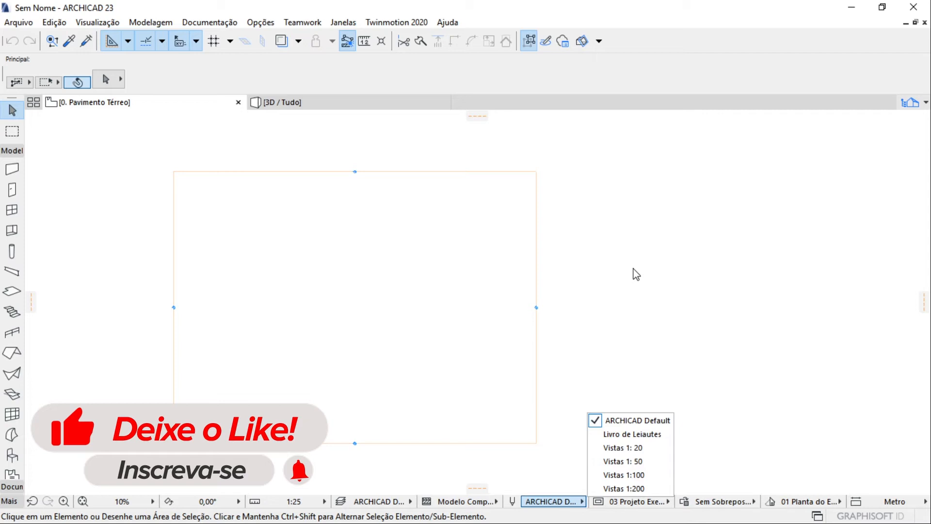
click(622, 338)
Look through the model view options, graphic override combinations and renovation filters, keeping the current choices
click(638, 501)
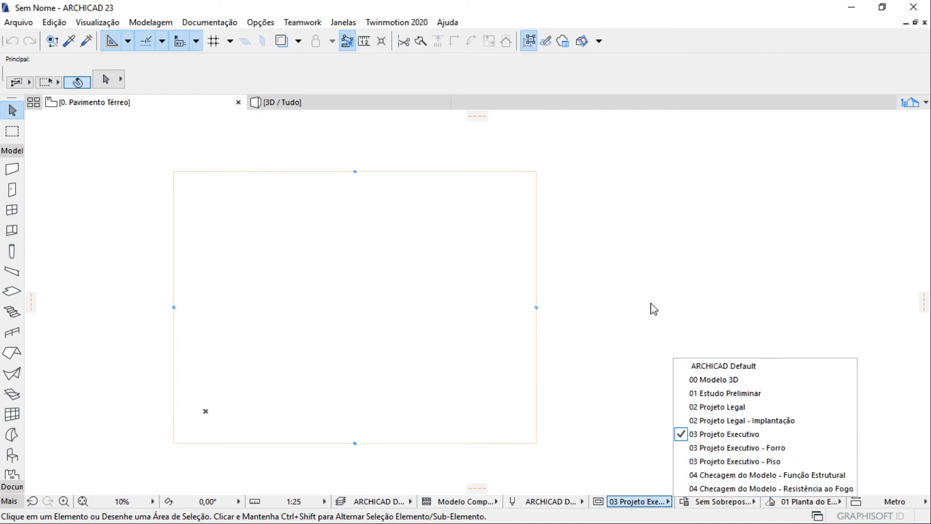
click(626, 216)
click(736, 503)
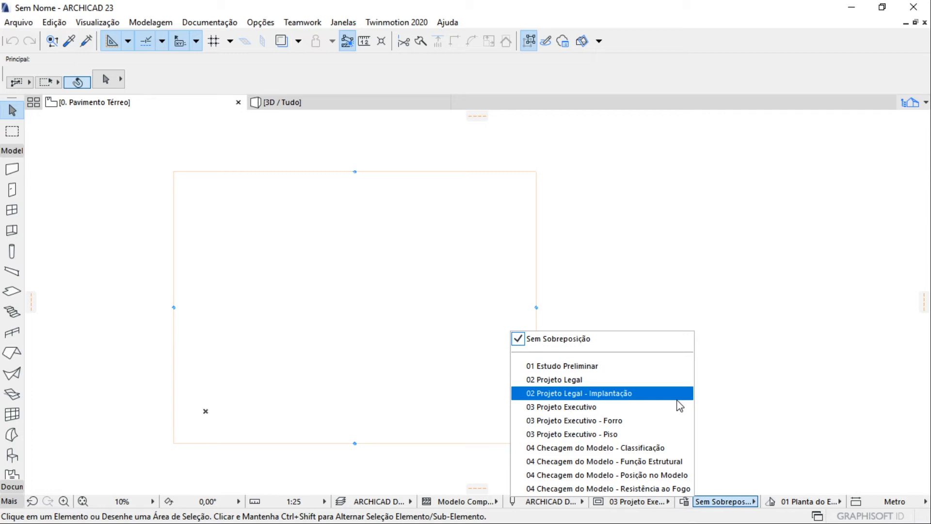
click(676, 251)
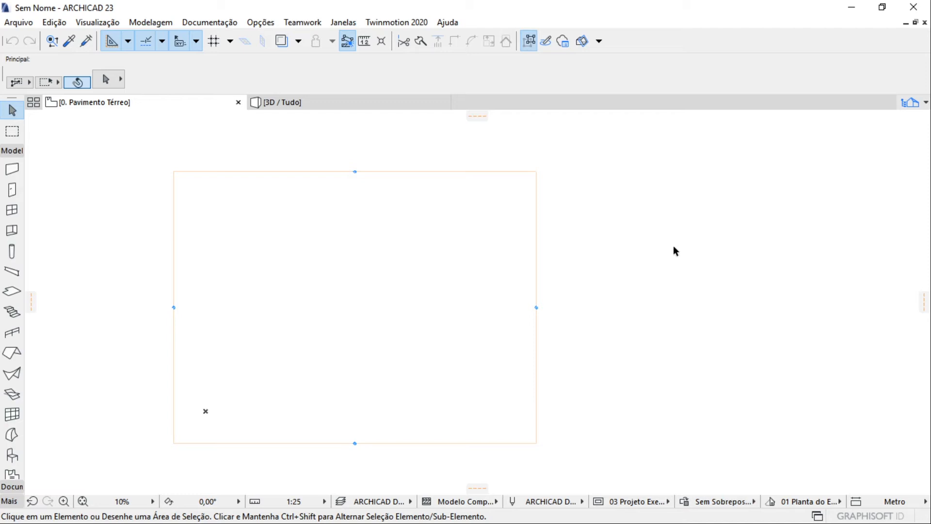
click(808, 501)
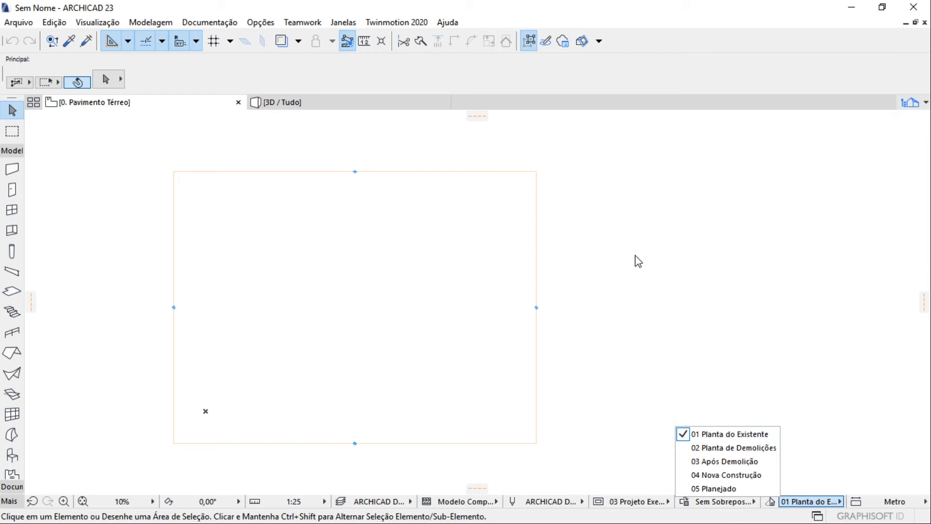
click(613, 234)
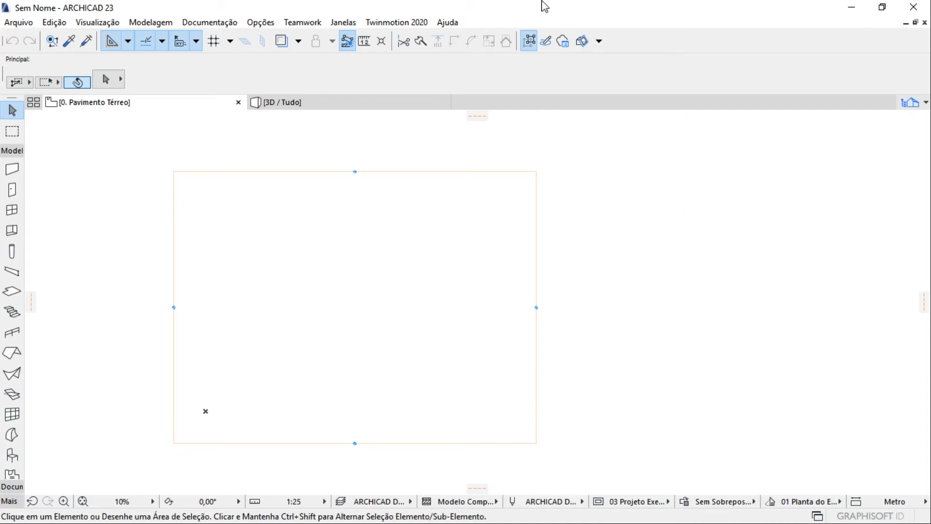
Examine the length unit and decimal place choices in Unidades de Trabalho, then cancel without changing them
click(262, 22)
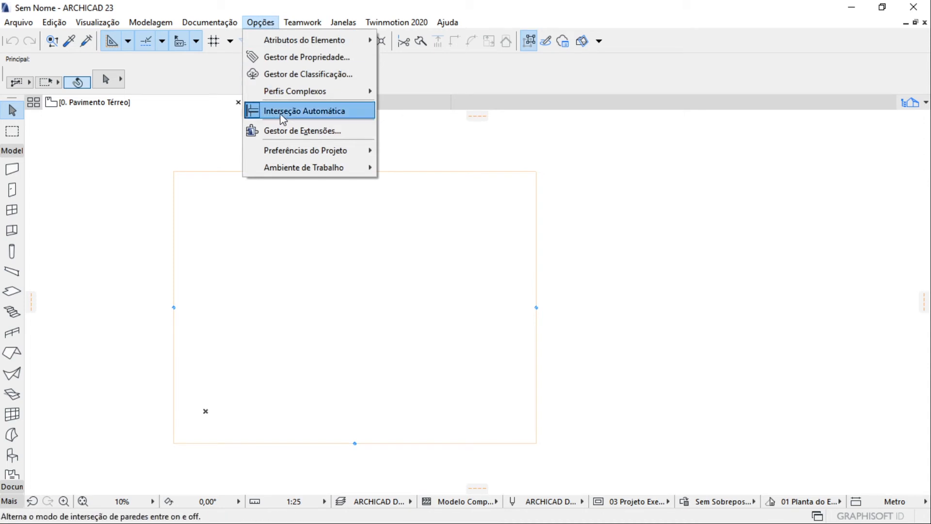
mouse_move(325, 151)
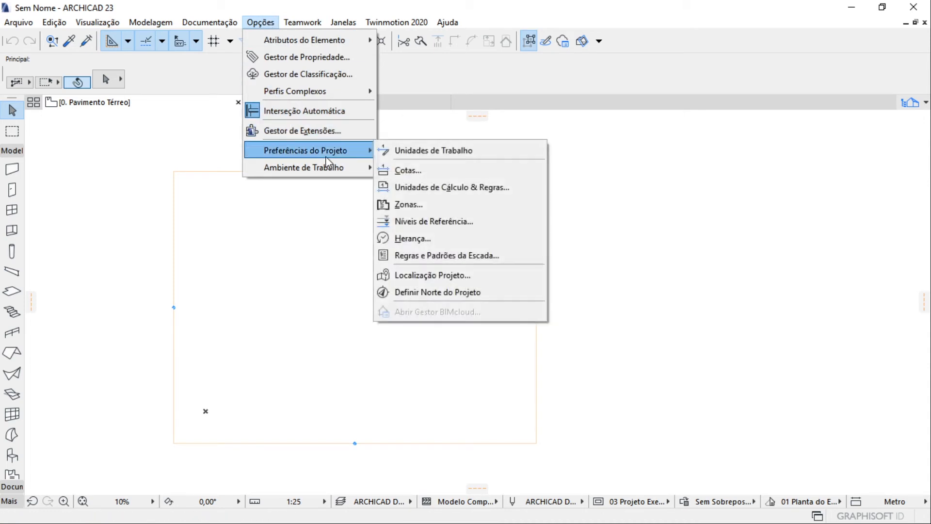
click(461, 154)
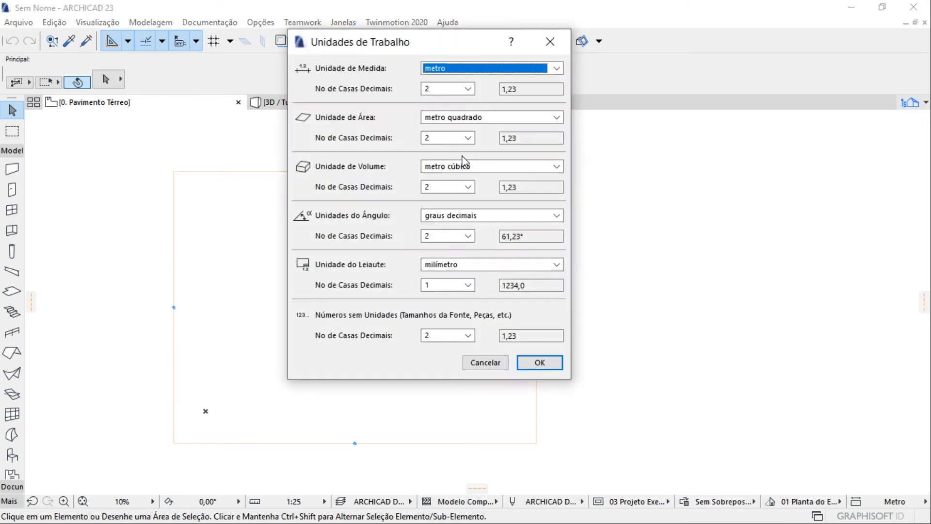
drag(408, 41, 449, 61)
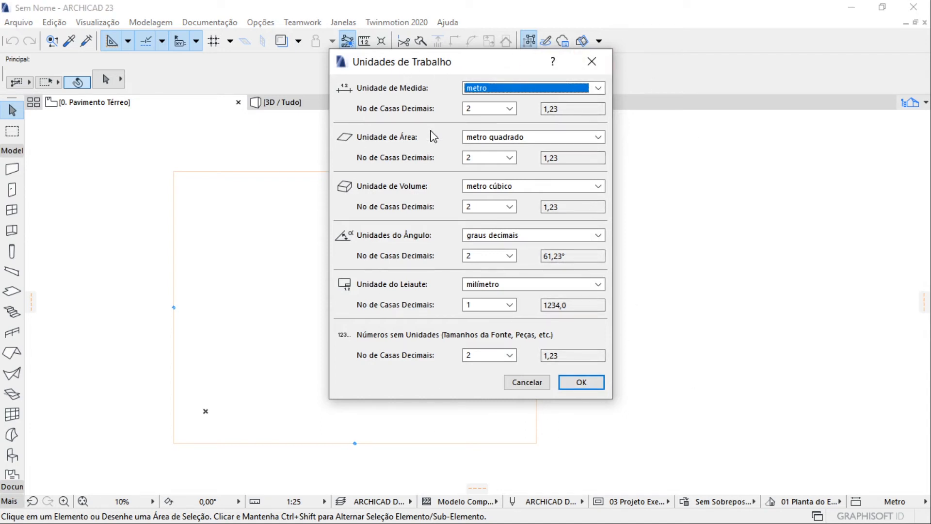
click(504, 88)
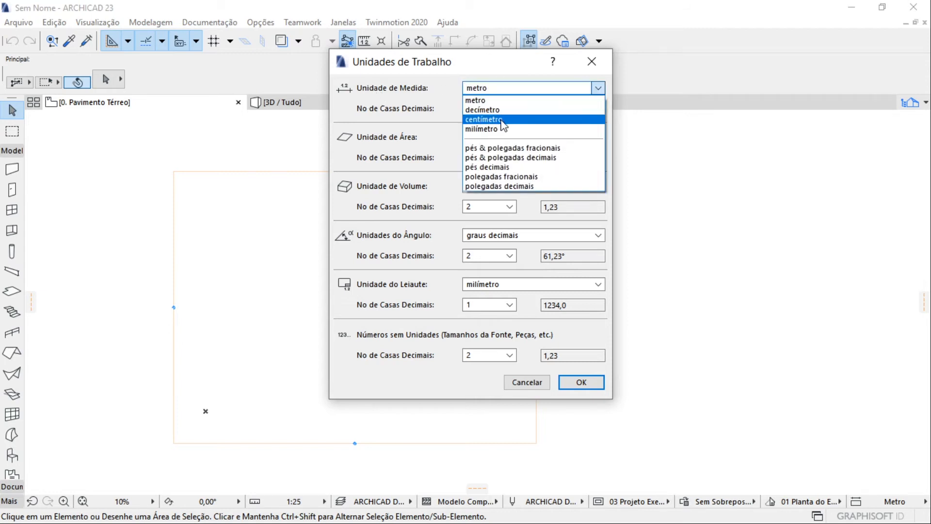
click(426, 129)
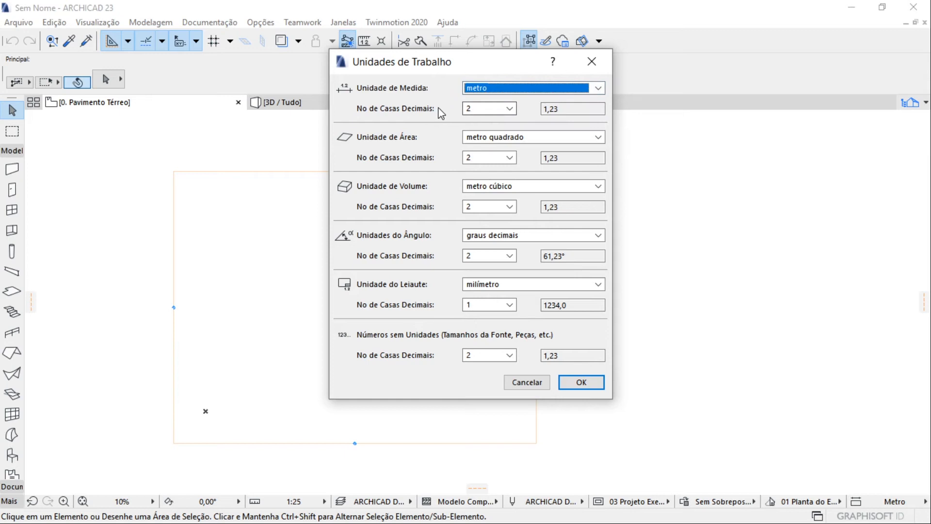
click(515, 109)
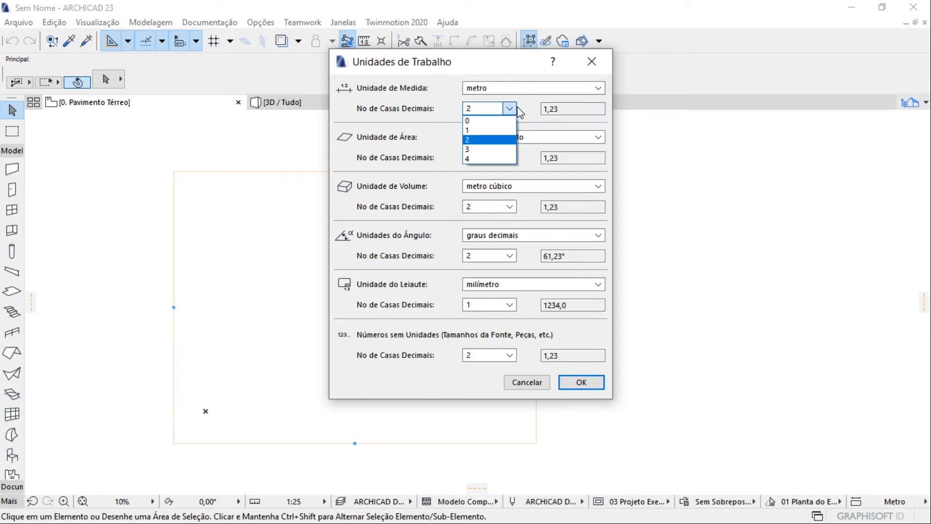
click(426, 115)
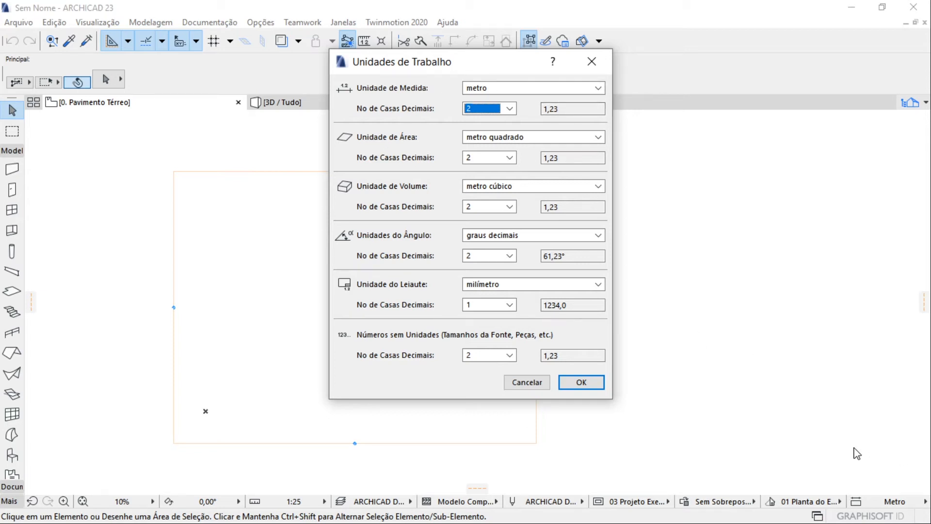
click(544, 387)
View the quick dimension standards, then look at Unidades de Trabalho again and close it
click(913, 502)
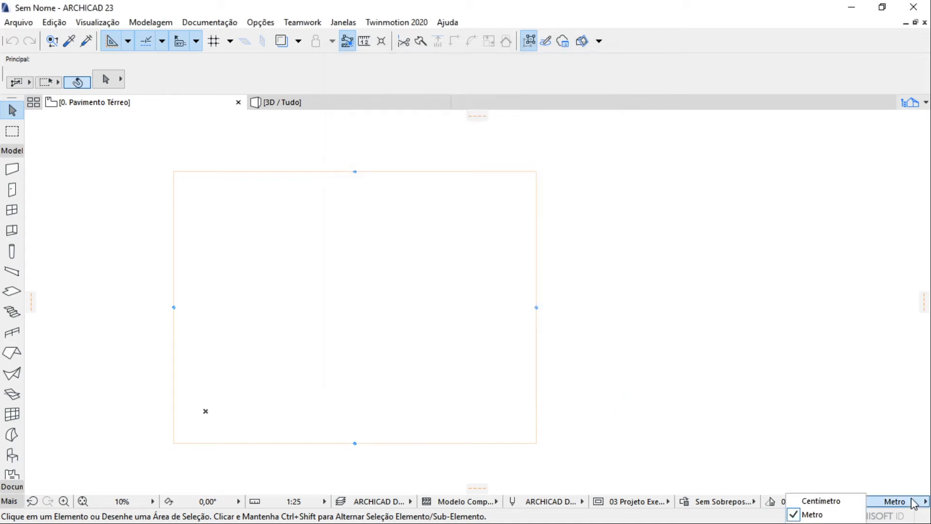
click(929, 506)
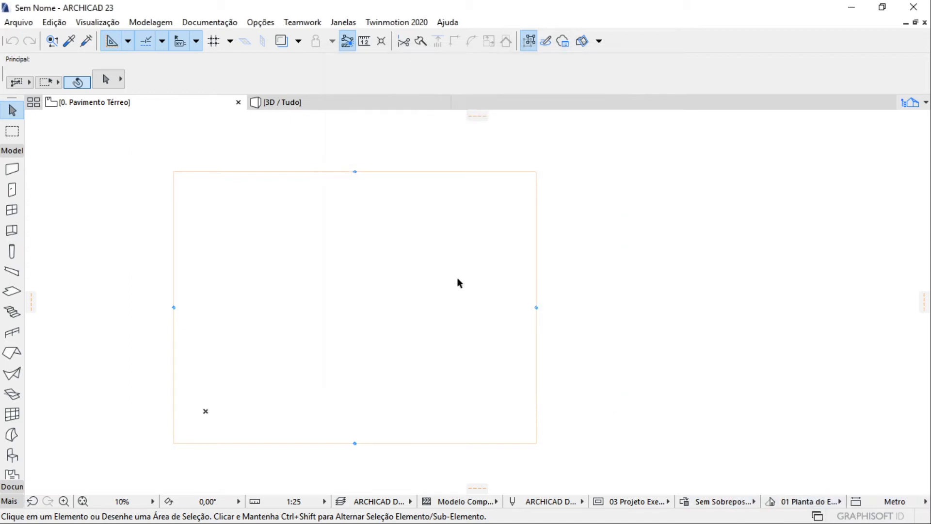
click(261, 23)
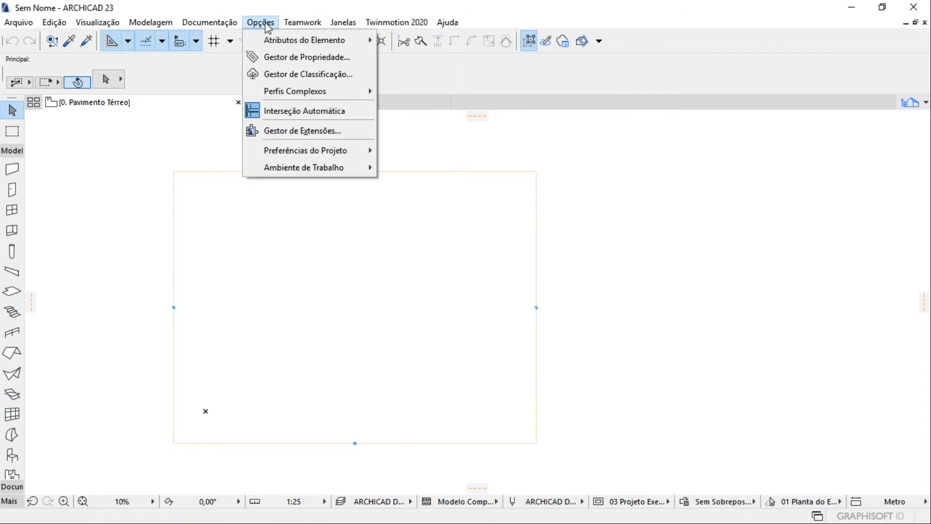
mouse_move(357, 146)
click(409, 150)
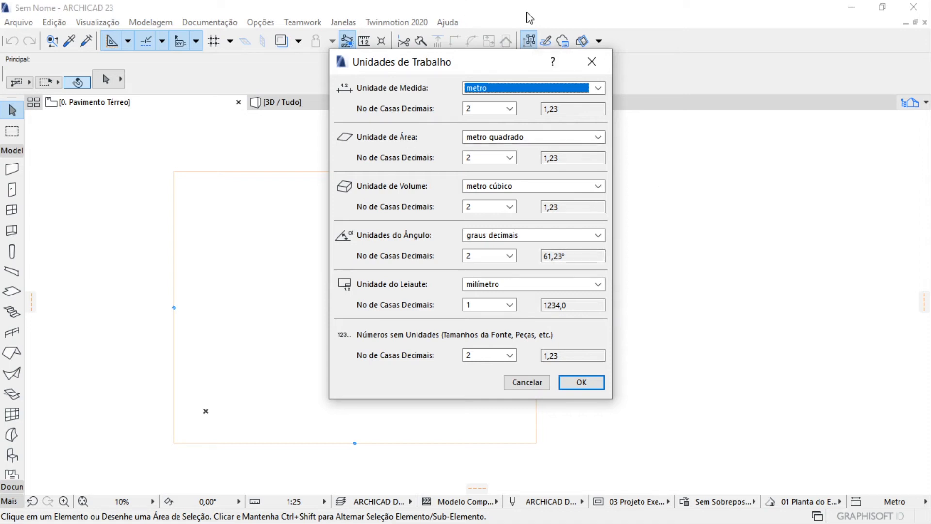
click(606, 62)
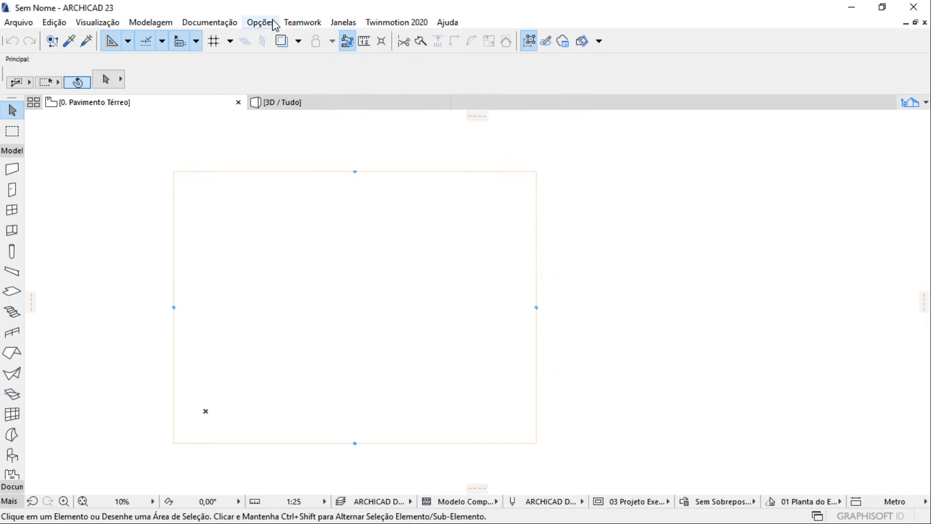
Open the project preferences for dimensions (Cotas) to view the dimension standards
click(273, 23)
mouse_move(306, 148)
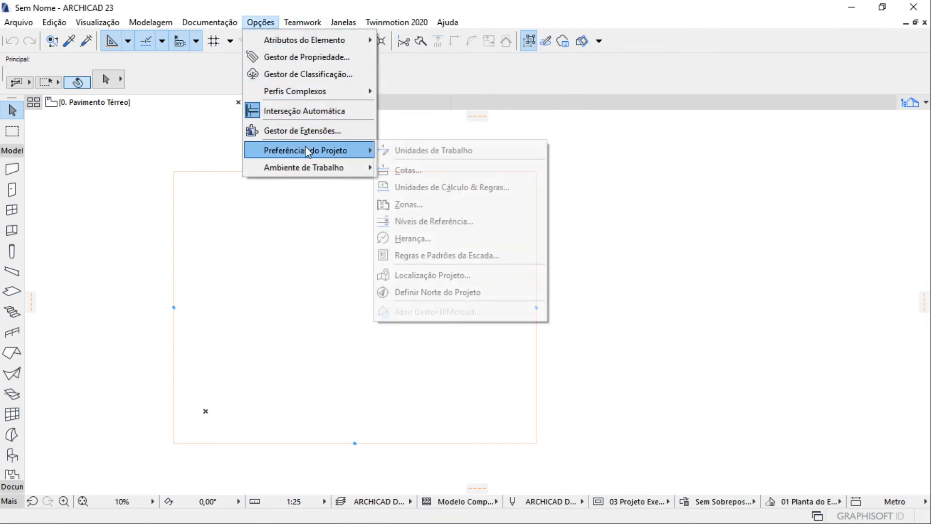
click(424, 172)
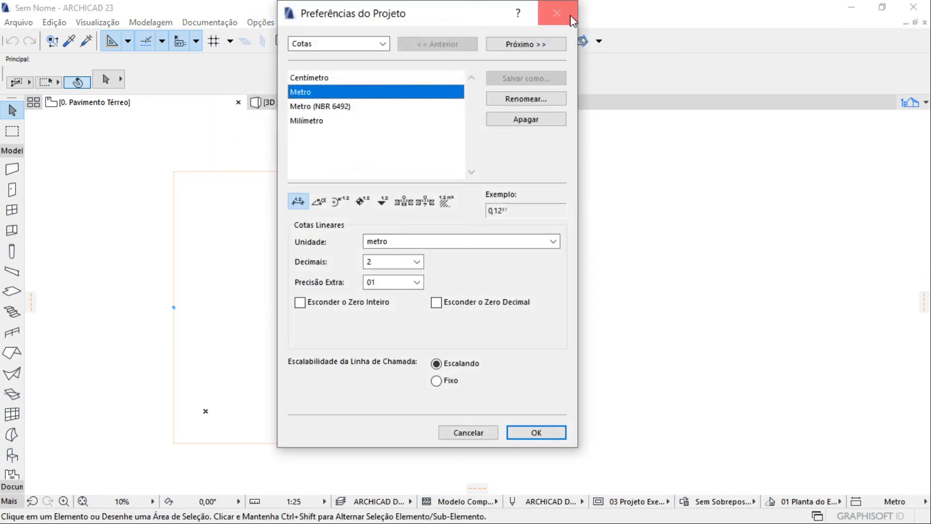
Reopen the project preferences for dimensions (Cotas) and compare the Centímetro, Metro and Metro (NBR 6492) standards
click(558, 13)
click(275, 24)
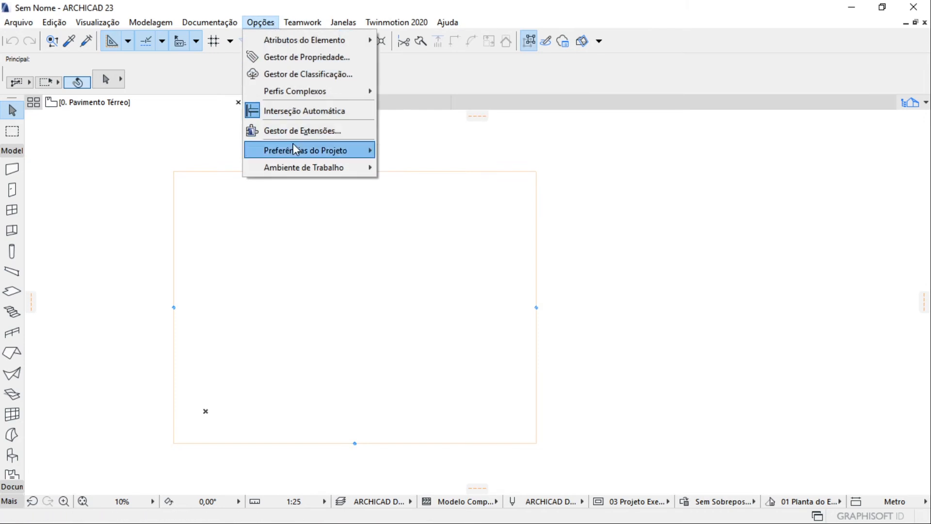
mouse_move(333, 155)
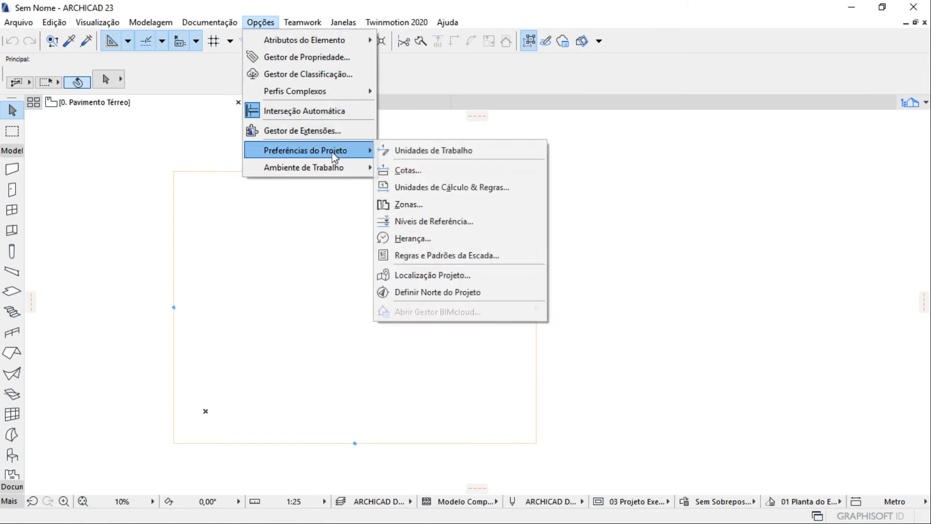
click(427, 169)
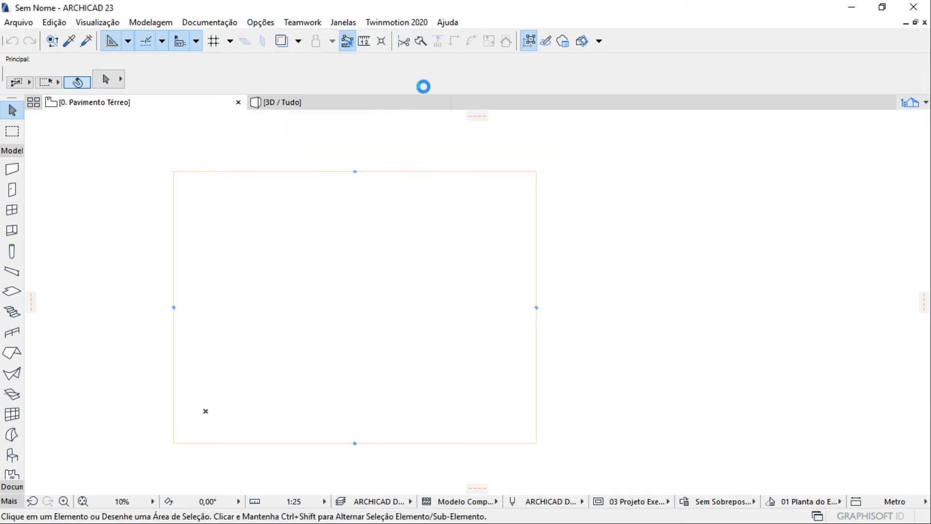
drag(413, 20, 444, 36)
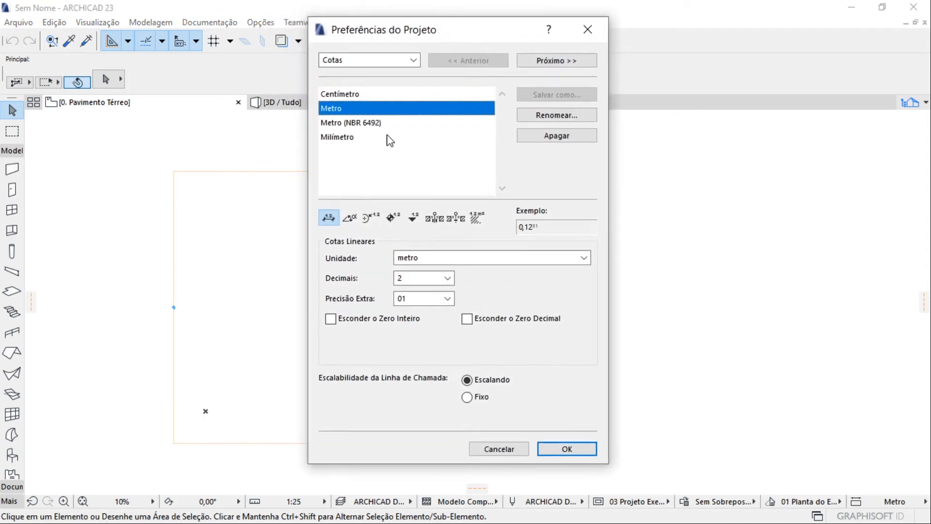
click(383, 123)
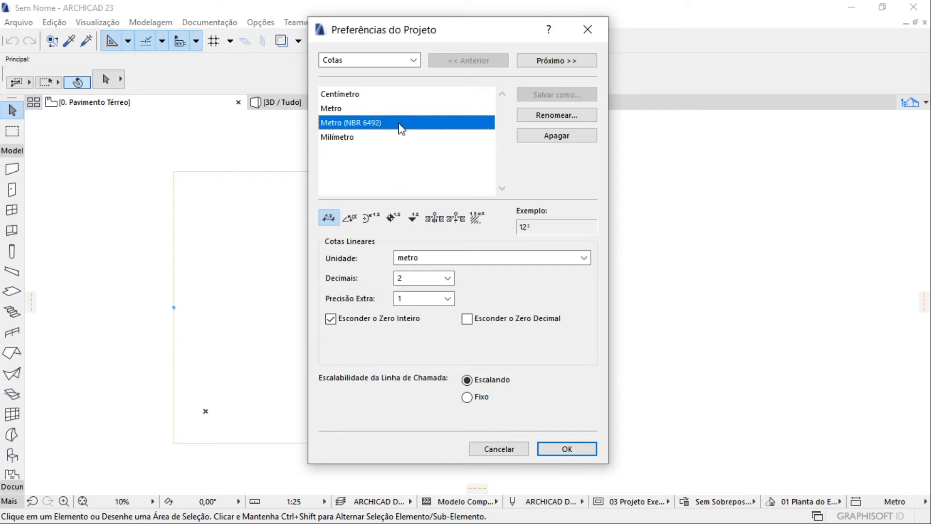
click(408, 95)
click(401, 109)
click(377, 122)
drag(375, 122, 376, 96)
Try pés & polegadas decimais as the Centímetro standard's linear unit, then return to the predefined standards and select Metro (NBR 6492)
click(412, 258)
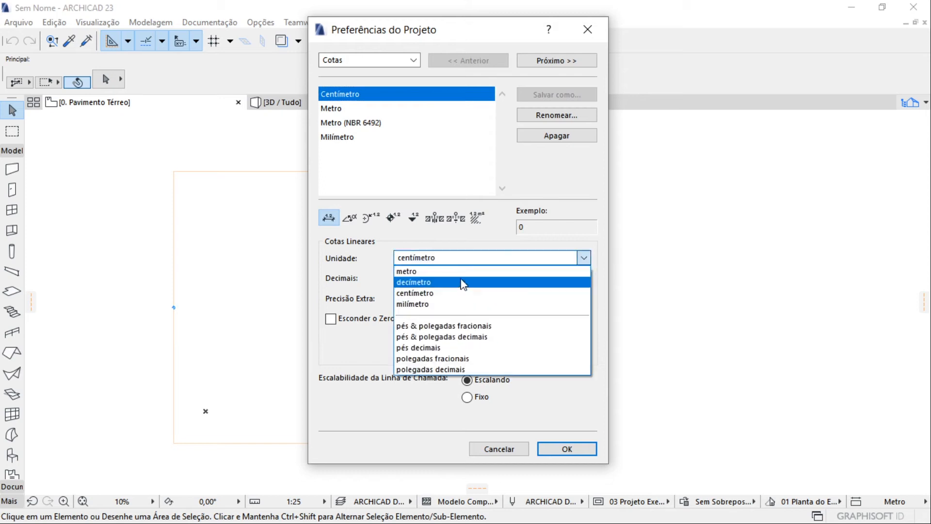
click(434, 339)
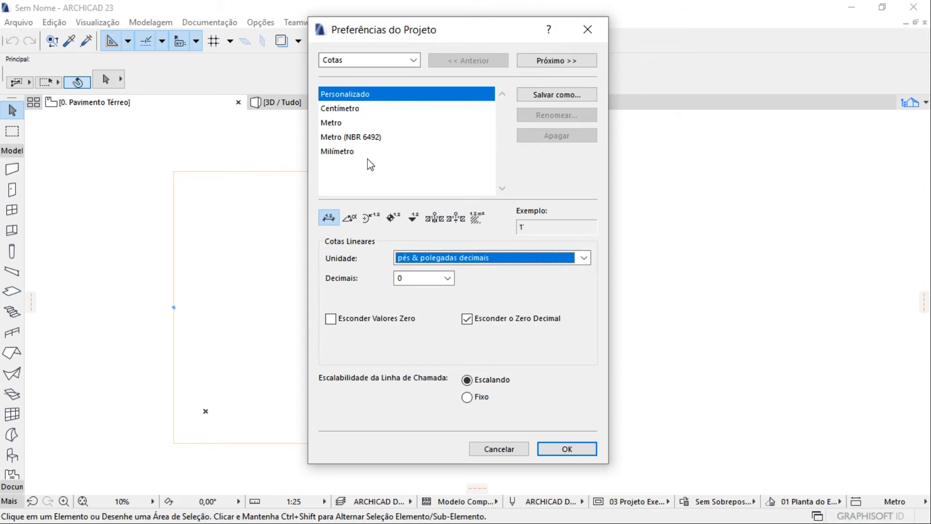
click(383, 108)
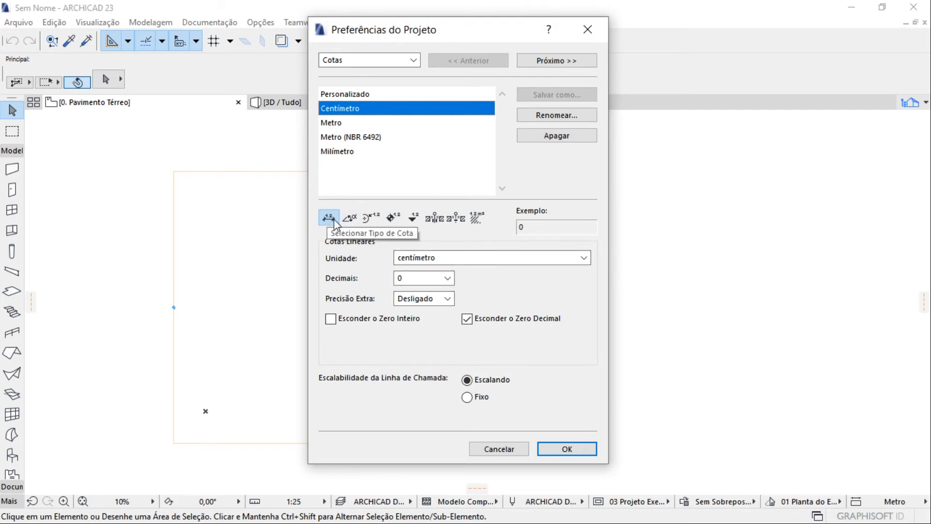
click(470, 266)
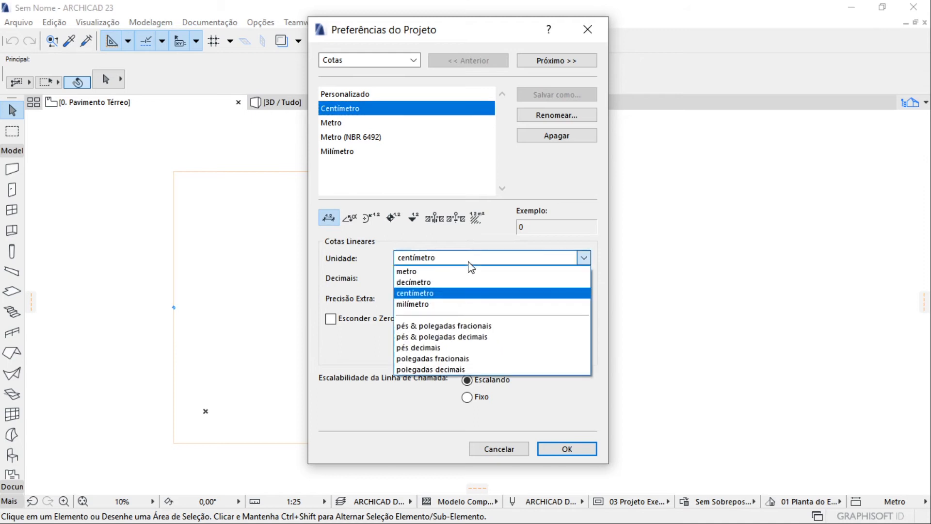
click(347, 127)
click(347, 137)
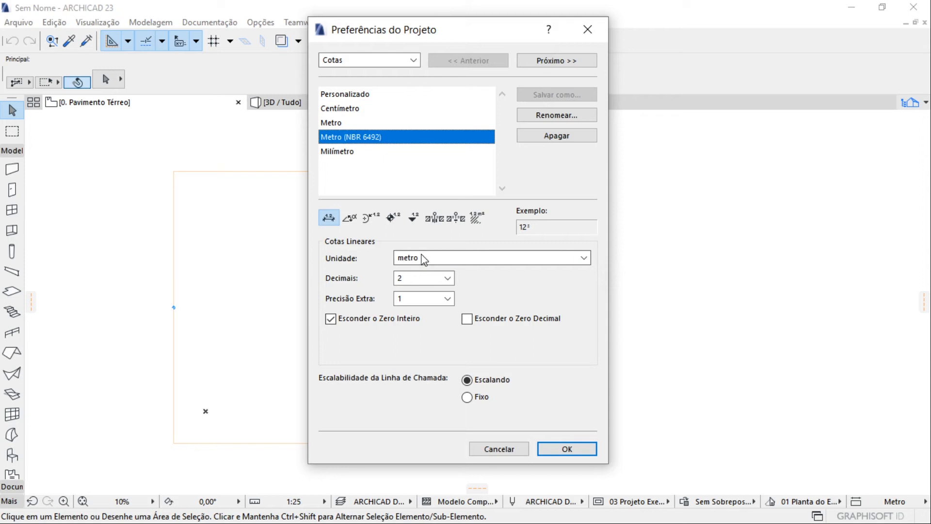
Examine the angle, radial, level and linear dimension settings of the Metro (NBR 6492) standard
click(350, 217)
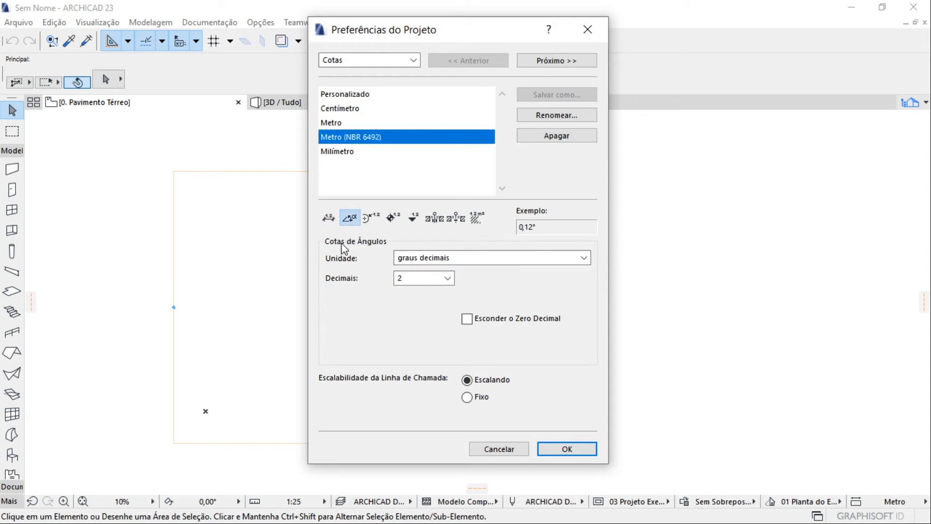
click(372, 218)
click(392, 218)
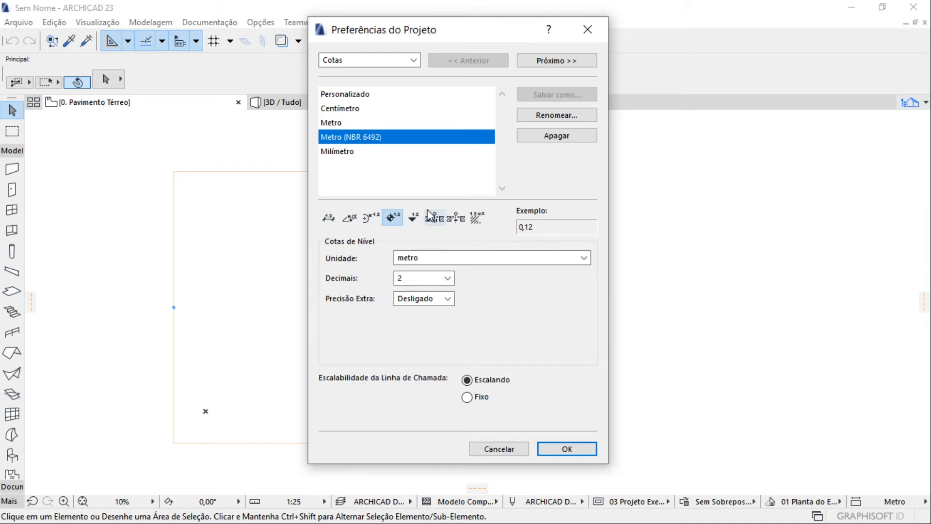
click(329, 218)
click(350, 218)
click(371, 219)
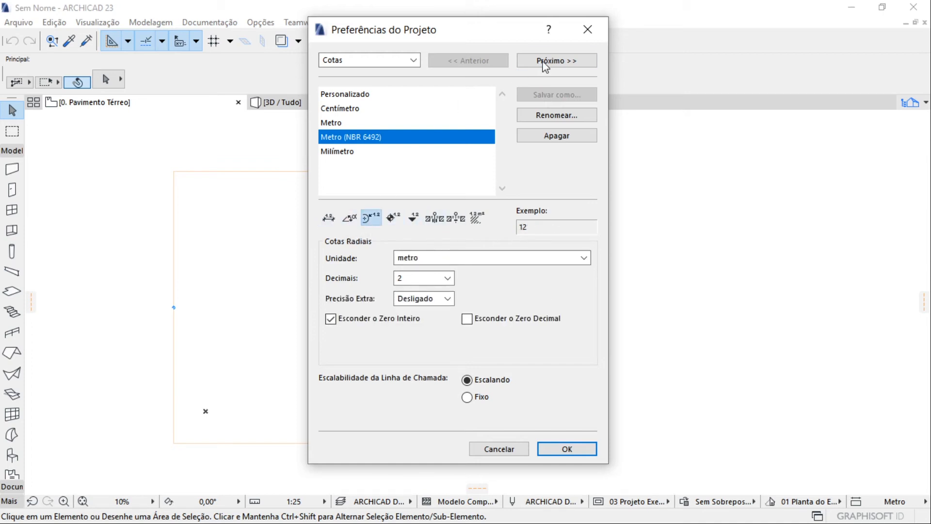
View the calculation units and rules, then examine the zone preferences for wall niches, wall and column subtraction and low-ceiling area reduction
click(563, 61)
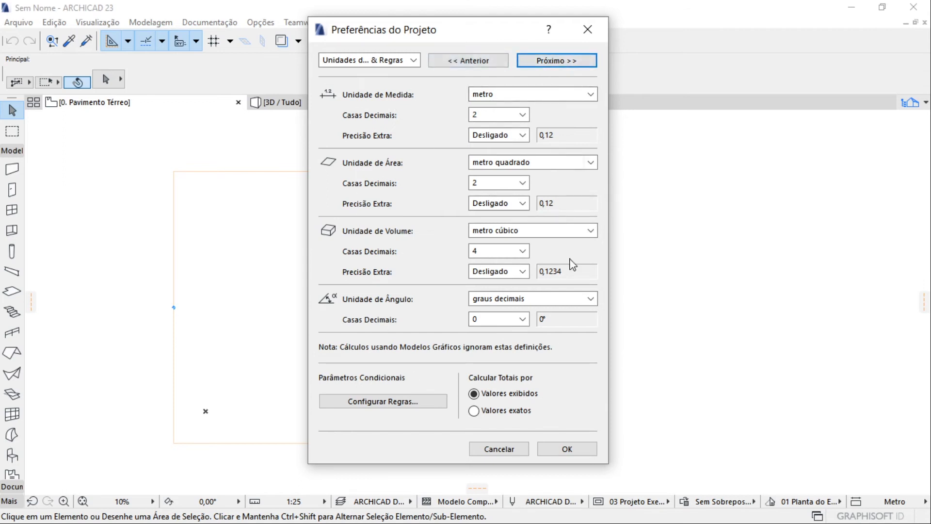
click(542, 63)
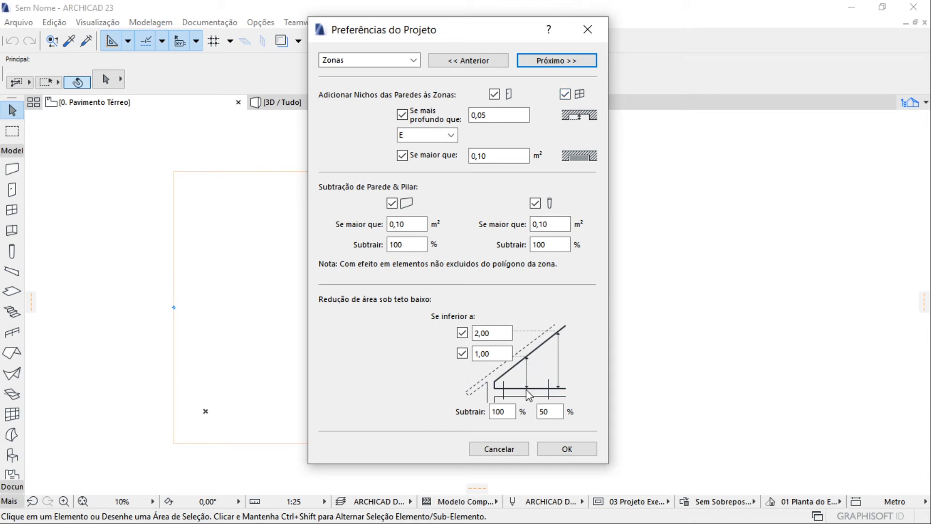
click(504, 410)
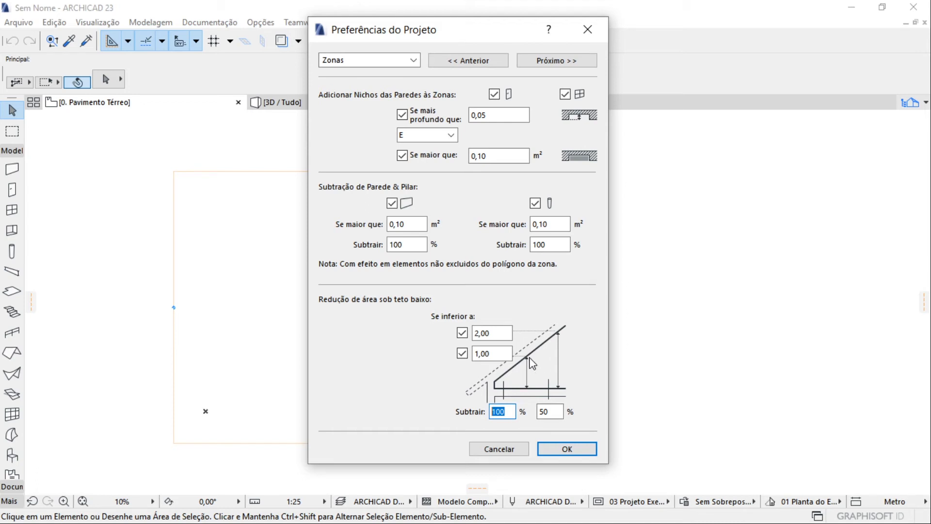
click(509, 409)
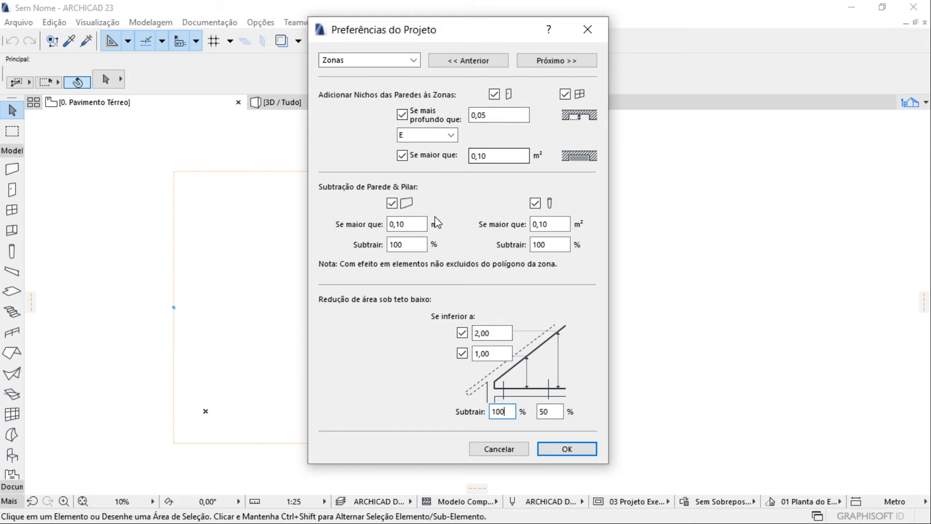
drag(416, 224, 360, 218)
double_click(537, 224)
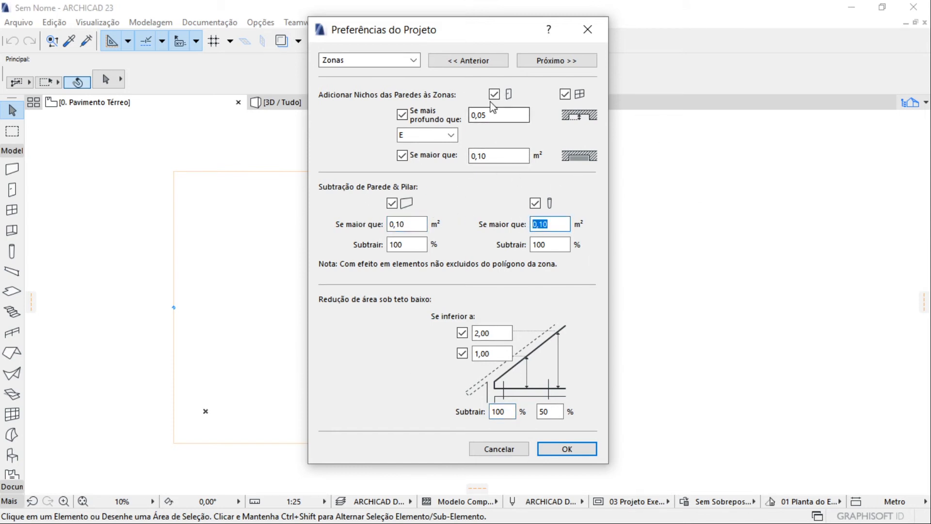
double_click(481, 117)
double_click(497, 159)
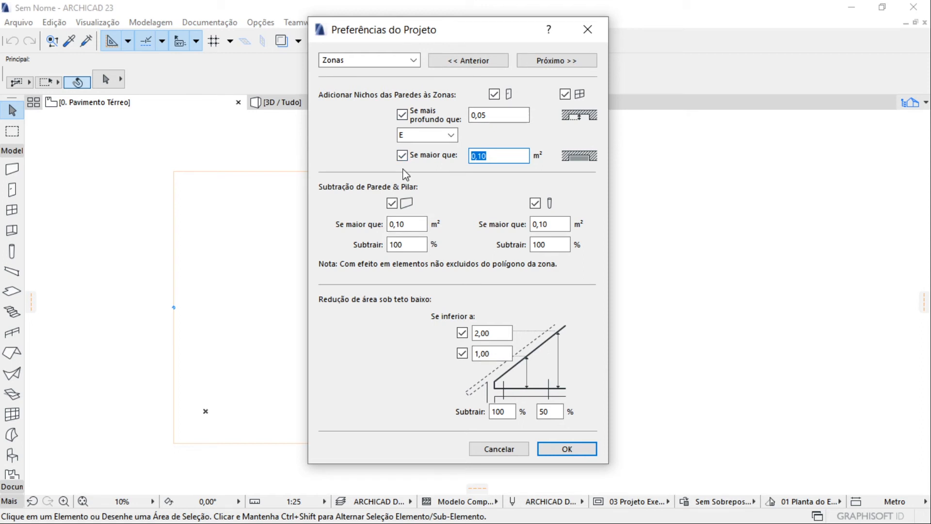
Look through the remaining preferences for reference levels, Herança line types and stair rules, then cancel the project preferences
click(577, 59)
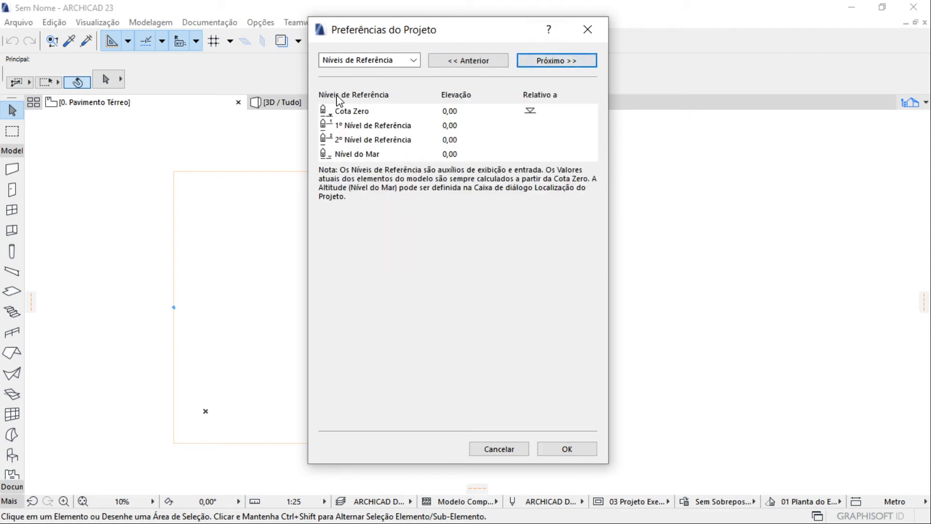
click(386, 115)
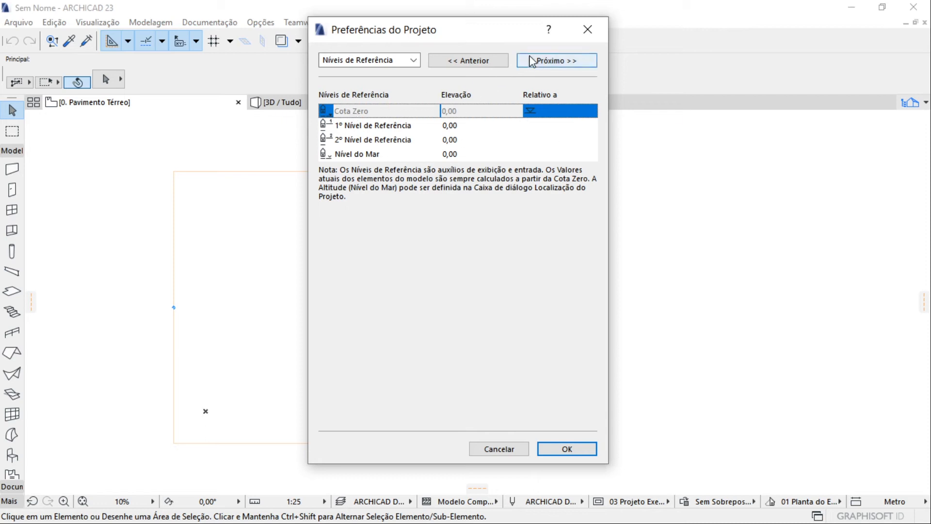
click(565, 63)
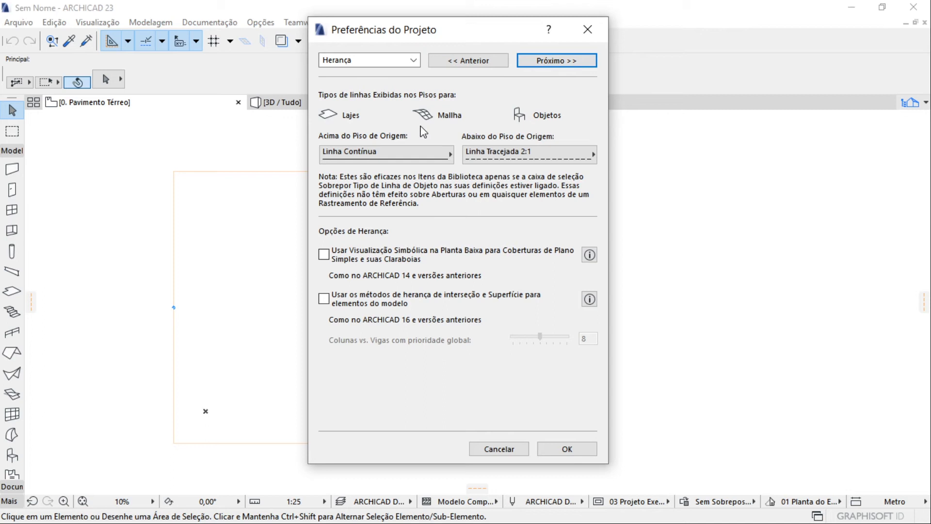
click(348, 157)
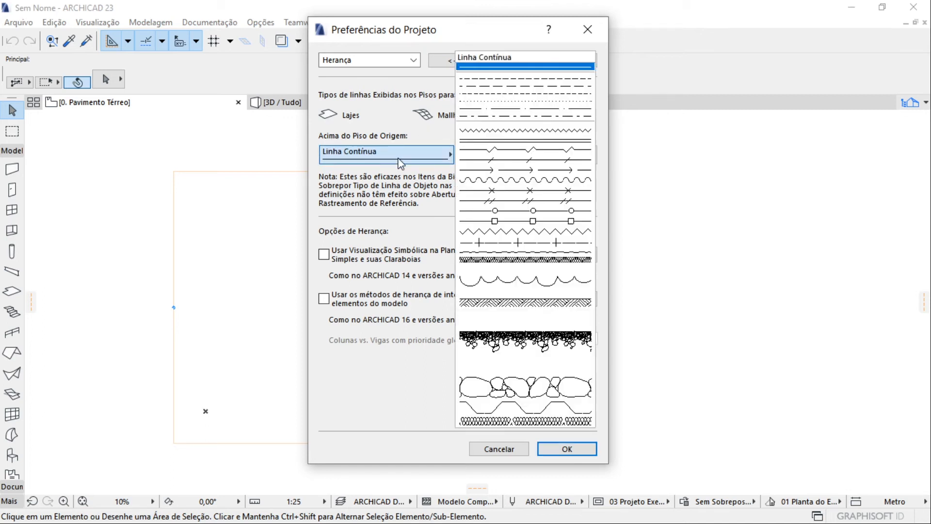
click(522, 61)
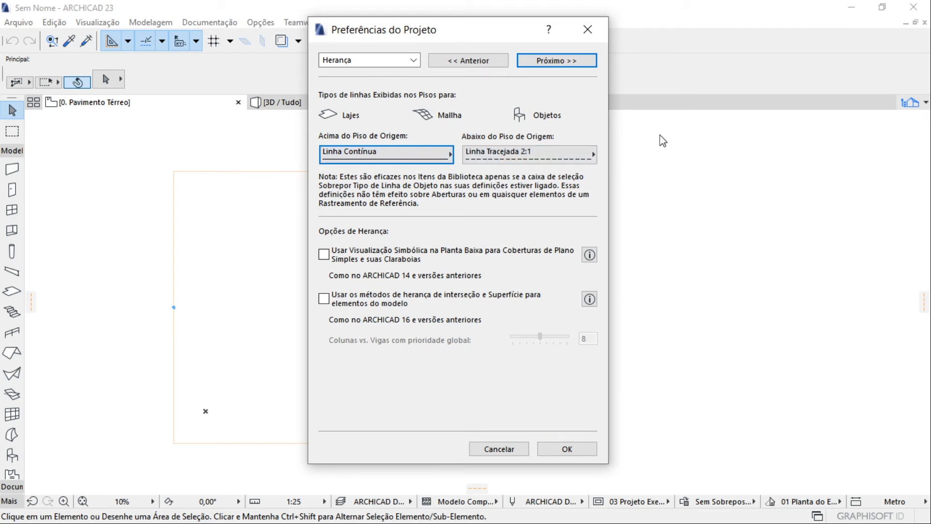
click(566, 62)
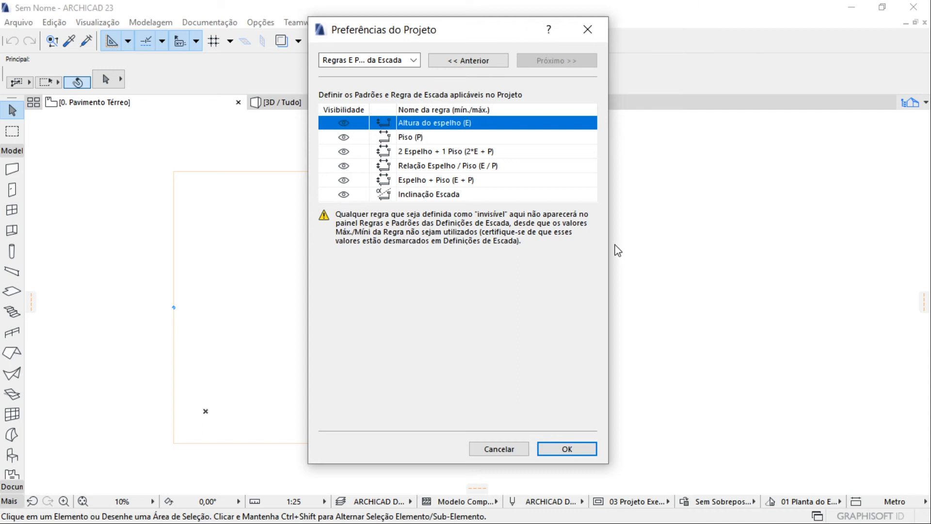
click(515, 452)
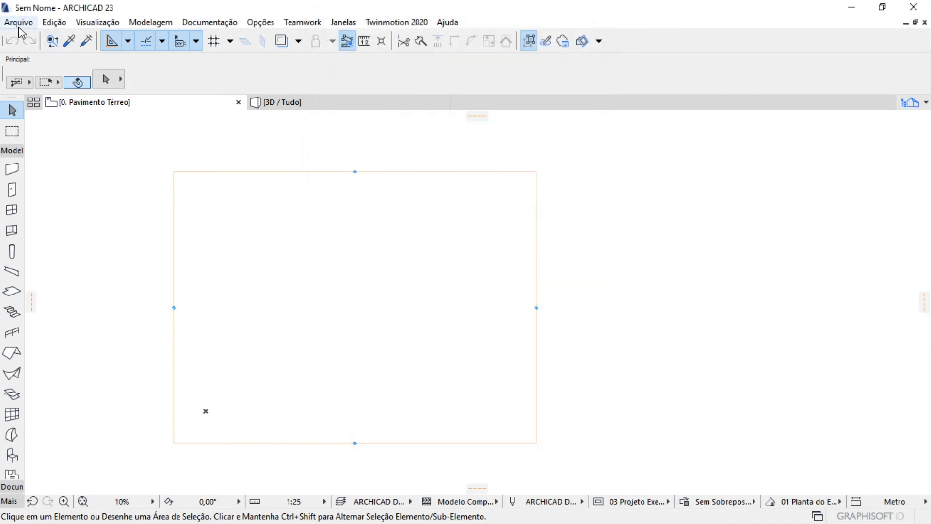
click(19, 28)
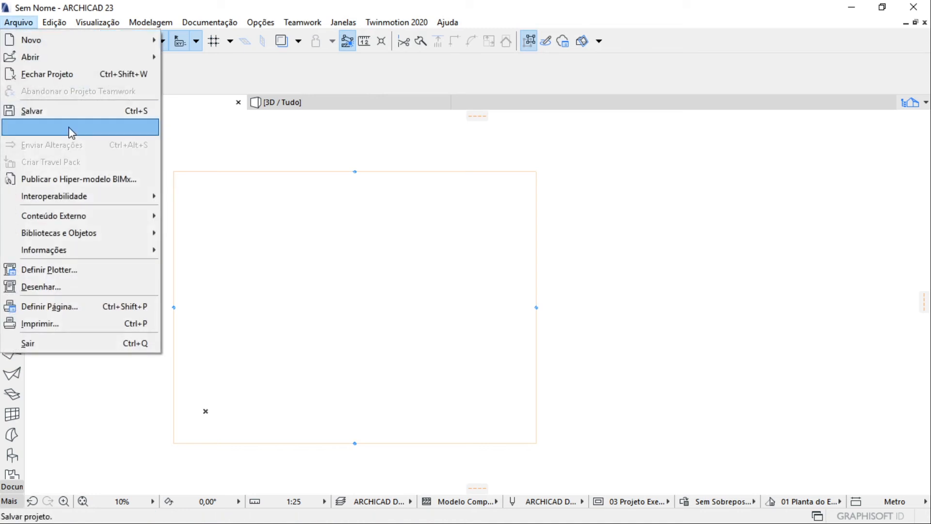
click(85, 128)
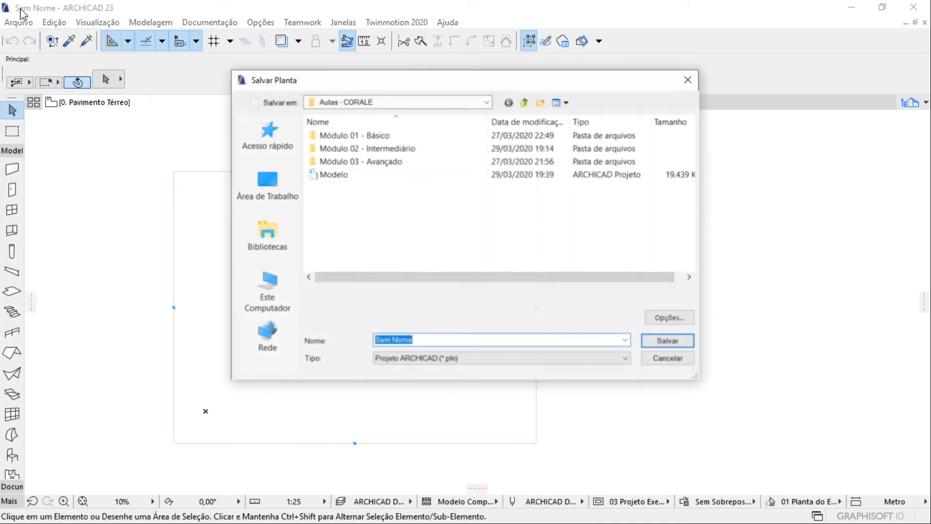
click(688, 79)
Start saving the project under a new name and view the file types it can be saved in
click(19, 22)
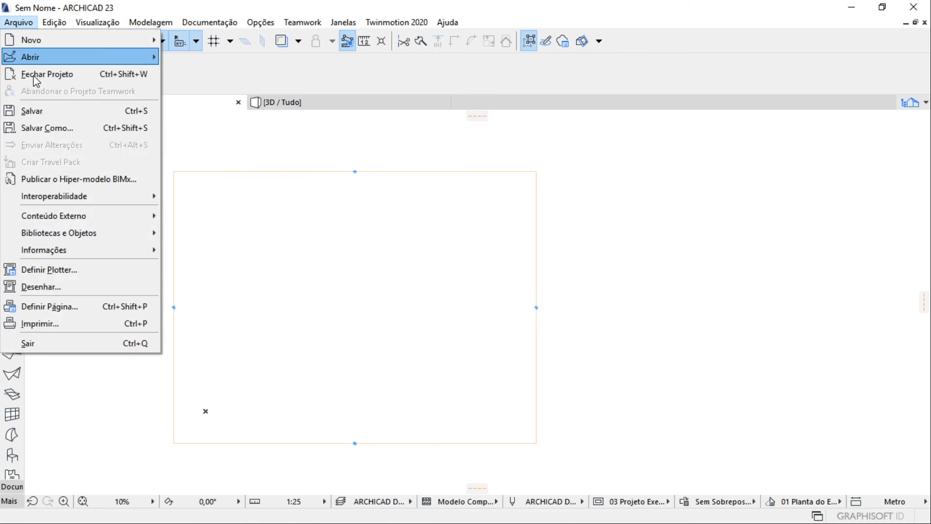
click(95, 128)
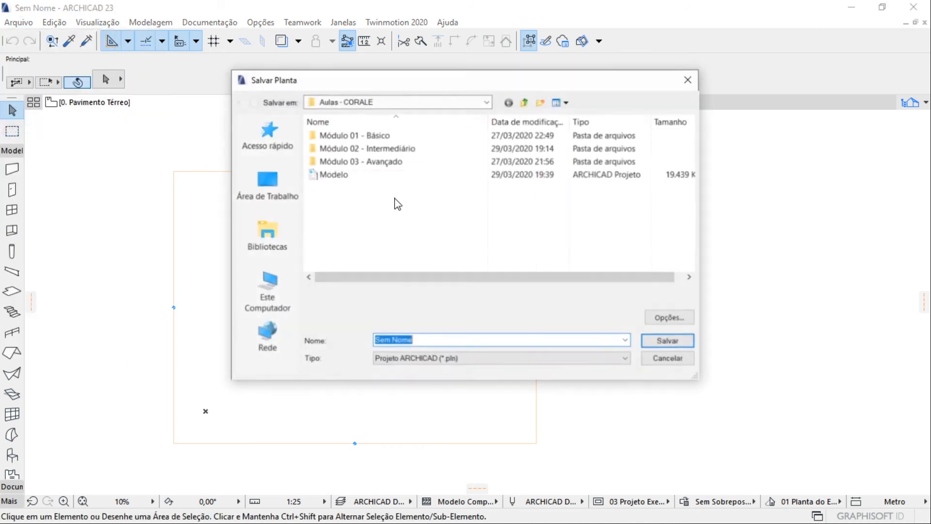
click(462, 359)
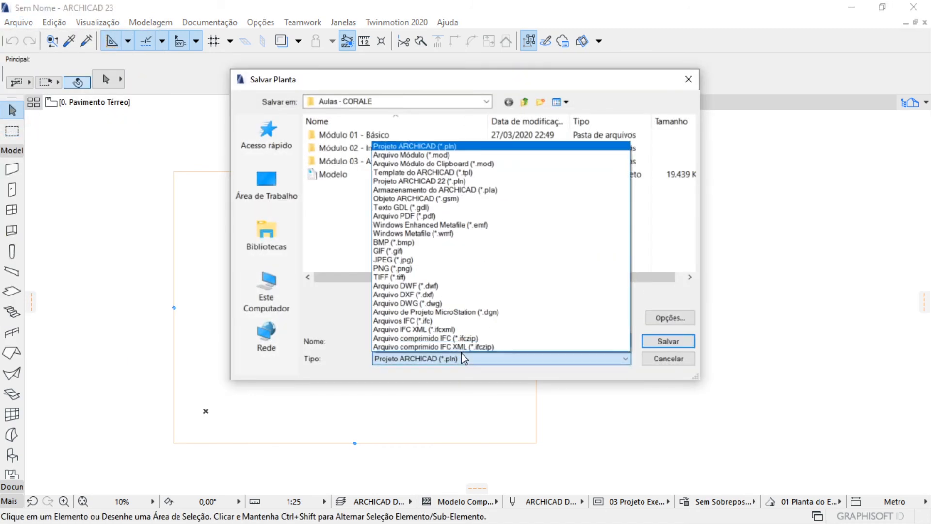
click(361, 371)
Set the save file type to Template do ARCHICAD (*.tpl) and review the other available formats, keeping the template type
click(417, 360)
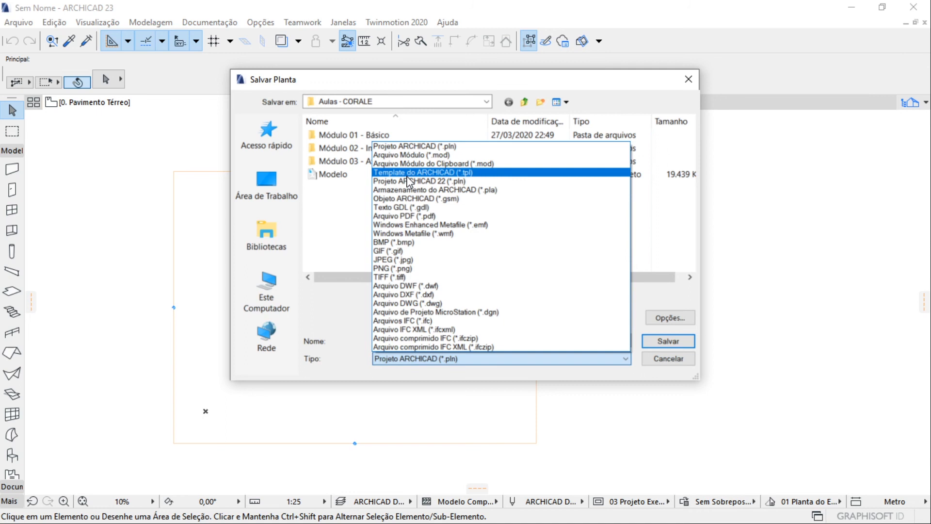
click(437, 172)
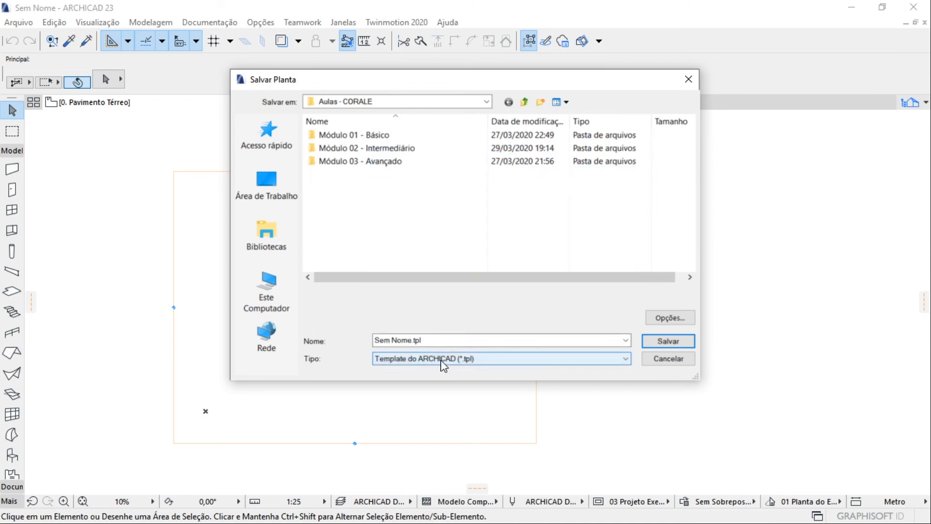
click(492, 363)
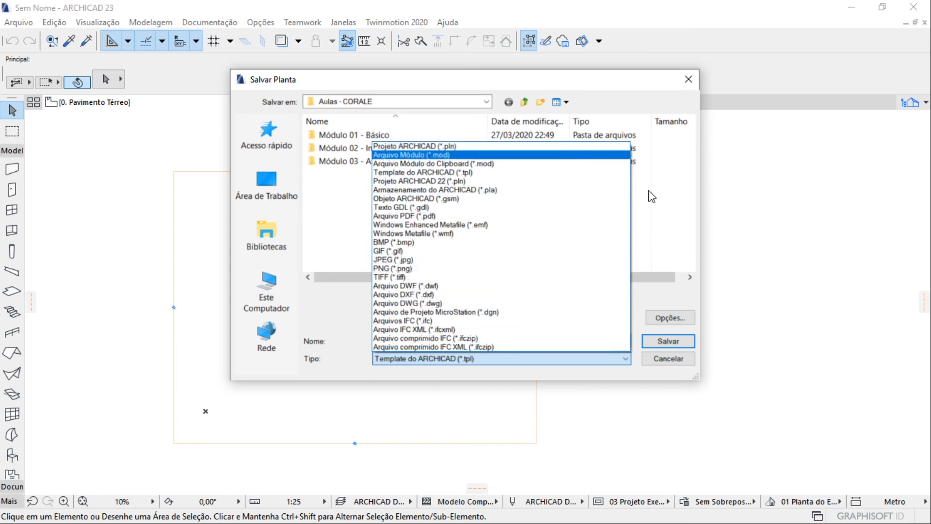
click(338, 249)
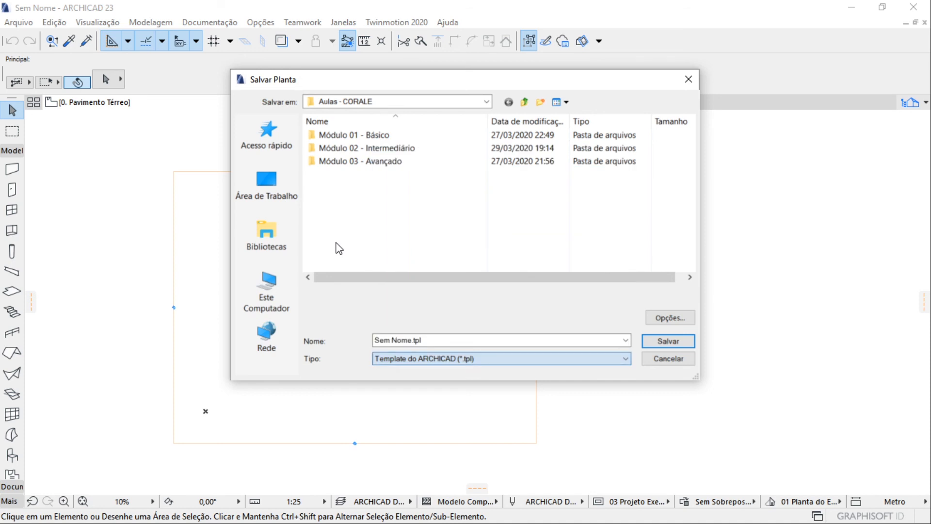
Cancel the save, compare the ground-floor plan with the 3D view, and look over the empty 3D workspace
click(689, 83)
click(300, 104)
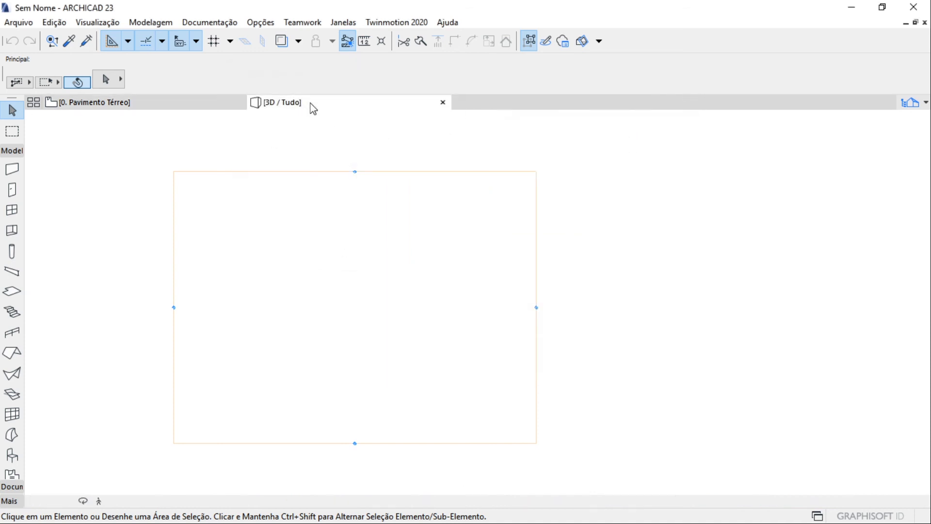
click(18, 22)
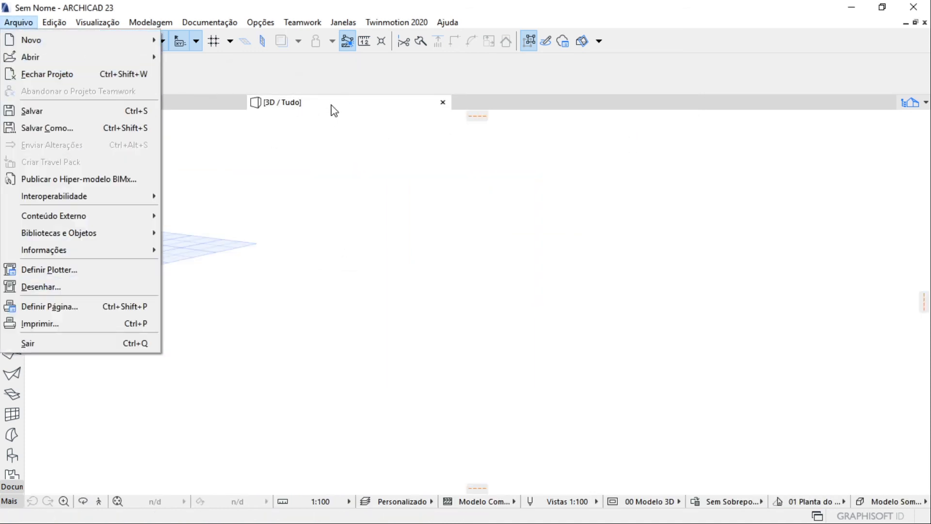
click(330, 104)
click(203, 104)
click(266, 102)
click(218, 104)
click(284, 103)
click(238, 105)
click(257, 105)
middle_drag(233, 173, 523, 236)
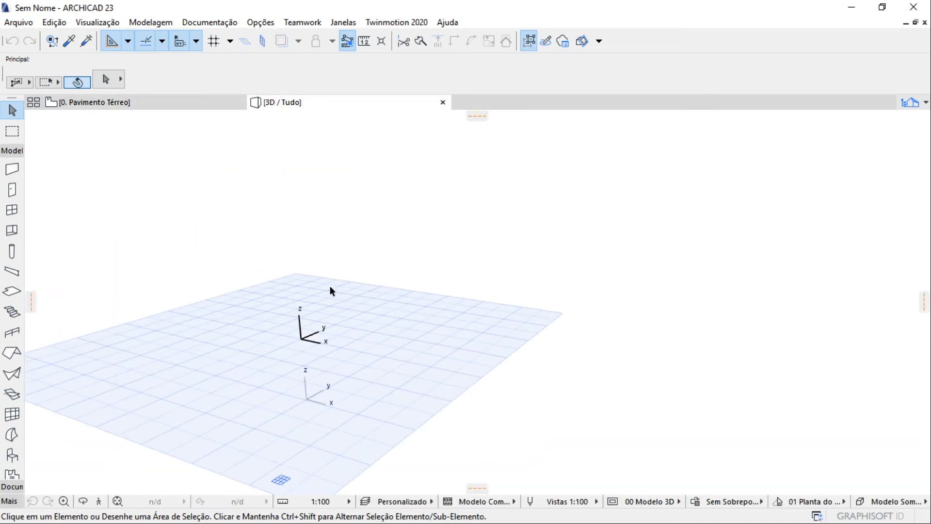
middle_drag(306, 286, 333, 244)
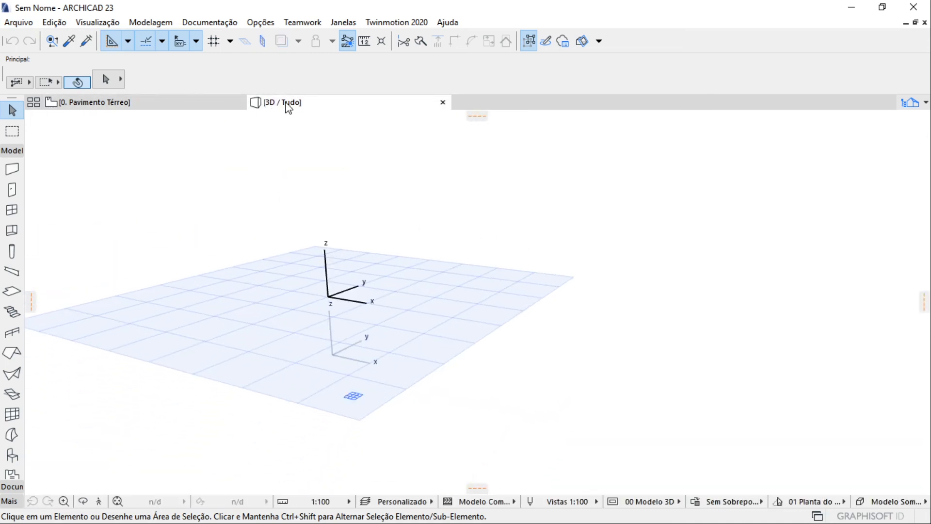
Start saving from the 3D view, review the file types offered there, and cancel the save
click(18, 22)
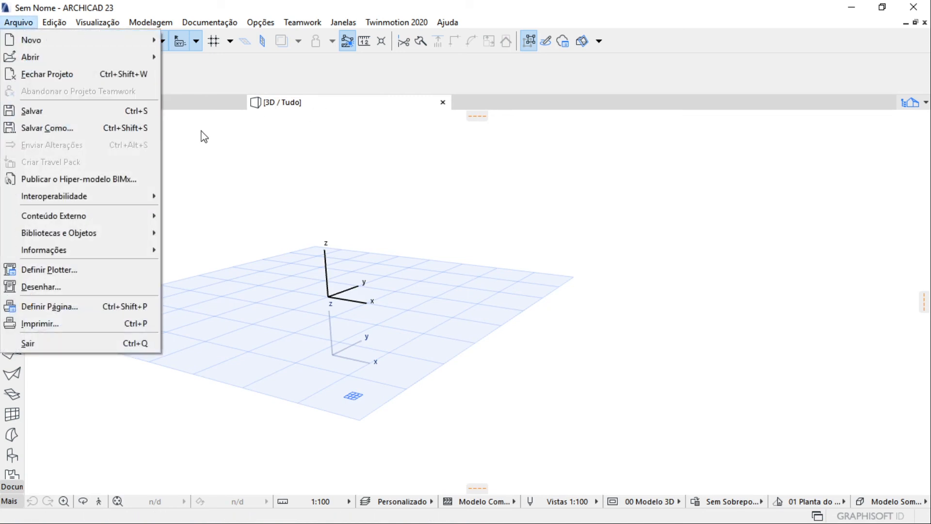
click(32, 134)
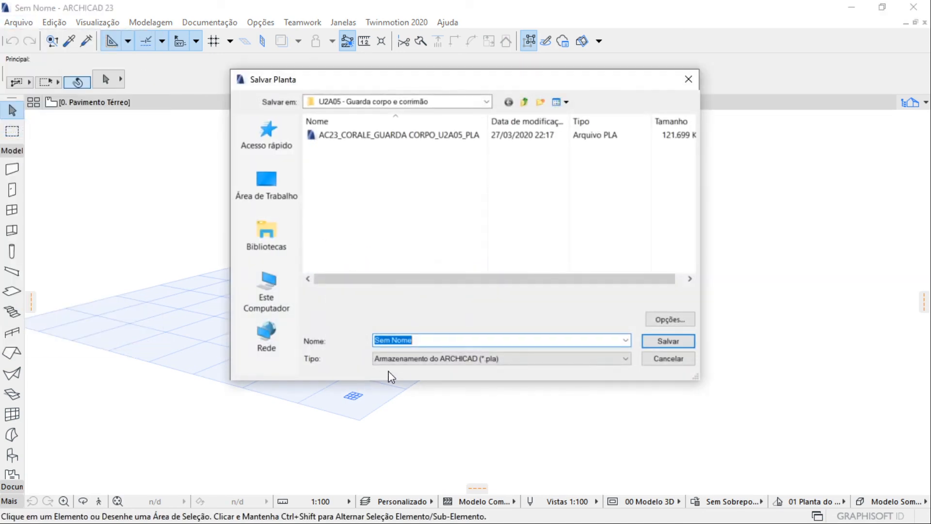
click(464, 359)
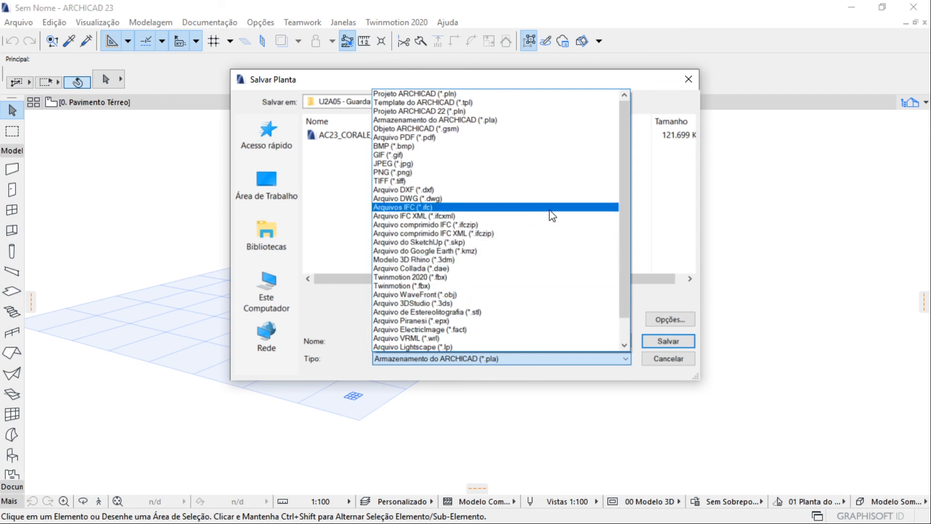
click(688, 81)
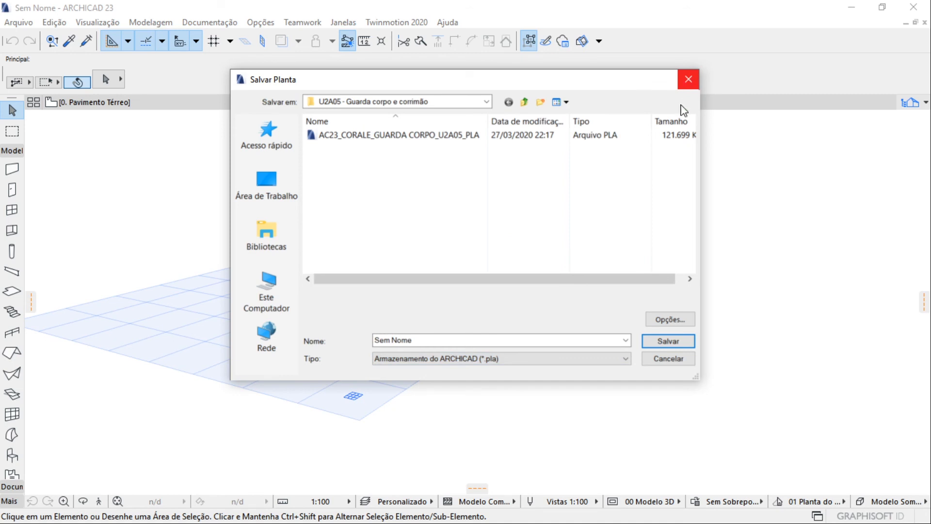
click(686, 87)
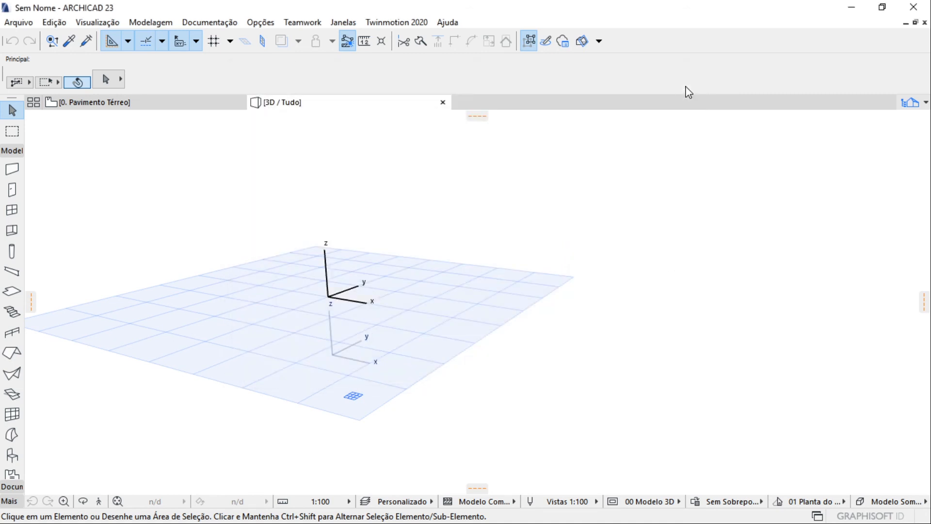
Draw a rectangular slab near the middle of the drawing area in the 0. Pavimento Térreo plan
click(165, 105)
scroll(234, 183, down, 2)
middle_drag(265, 240, 266, 241)
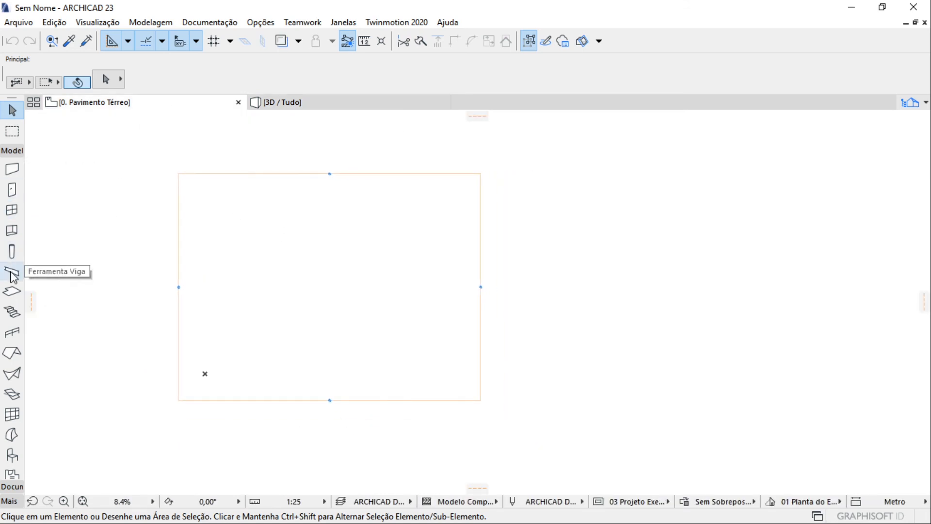
click(11, 291)
click(285, 259)
click(363, 325)
scroll(307, 298, up, 2)
scroll(328, 293, down, 4)
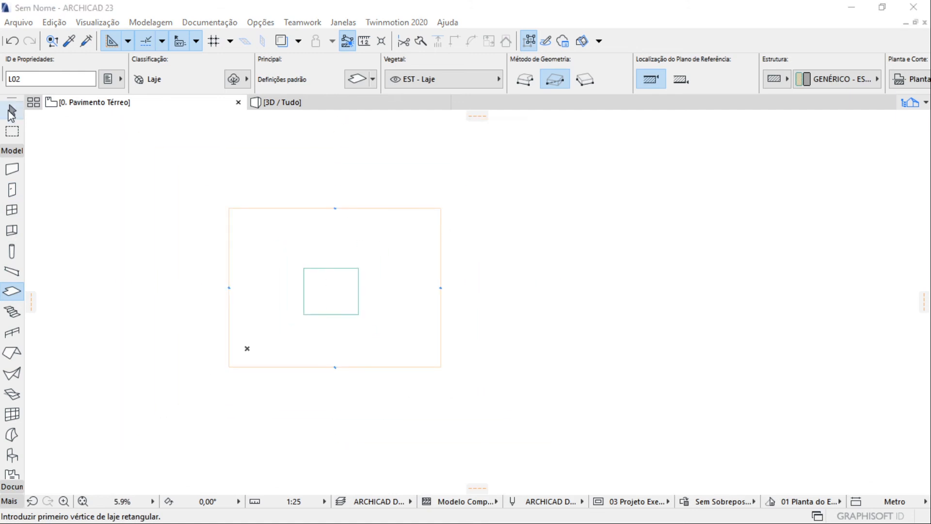
click(12, 110)
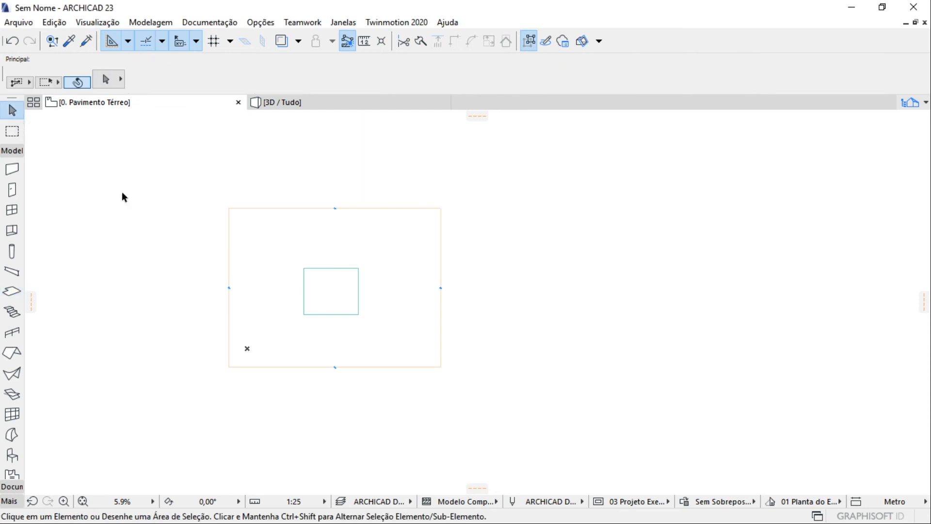
View the slab in 3D, compare it with its floor plan, and return to the ground-floor plan
key(F3)
middle_drag(569, 245, 233, 211)
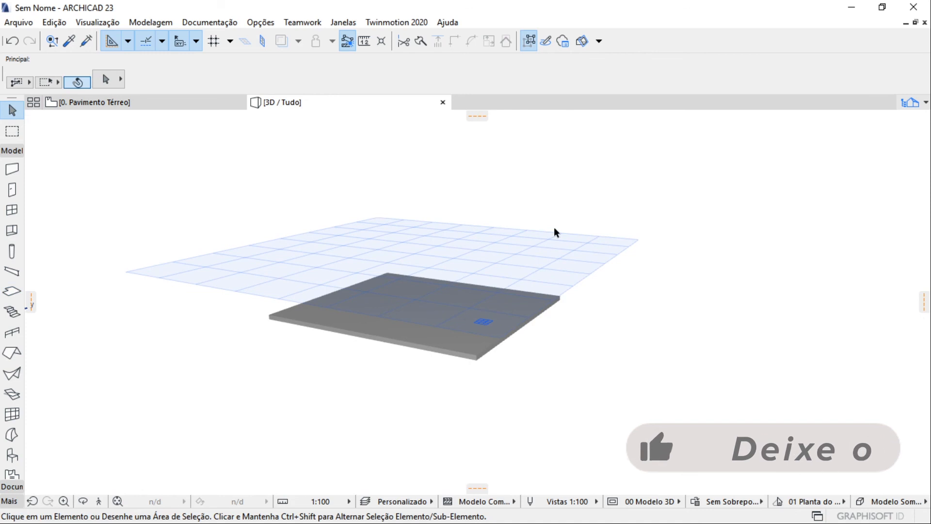
key(F2)
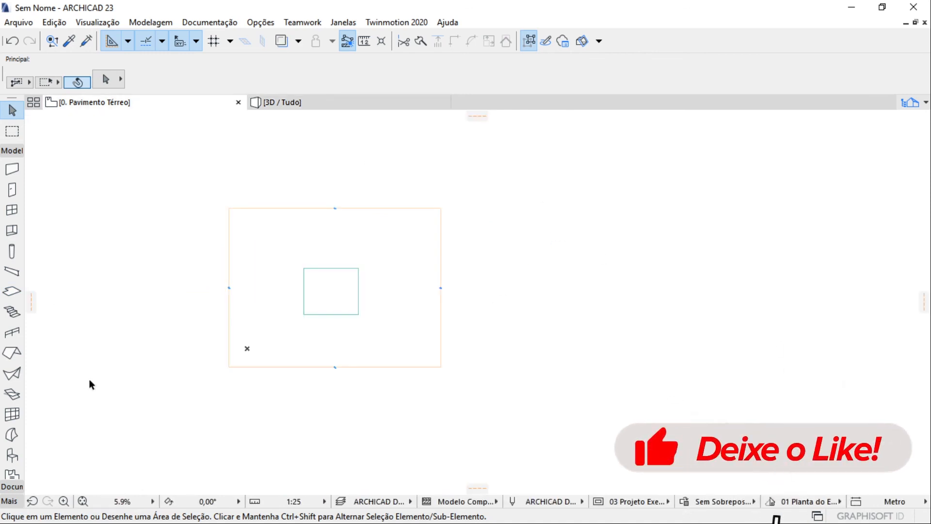
key(F3)
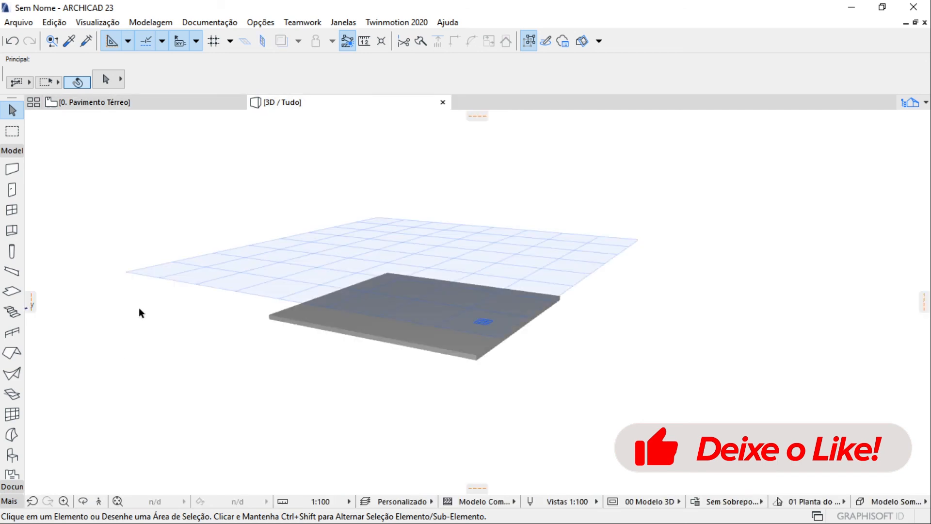
click(120, 105)
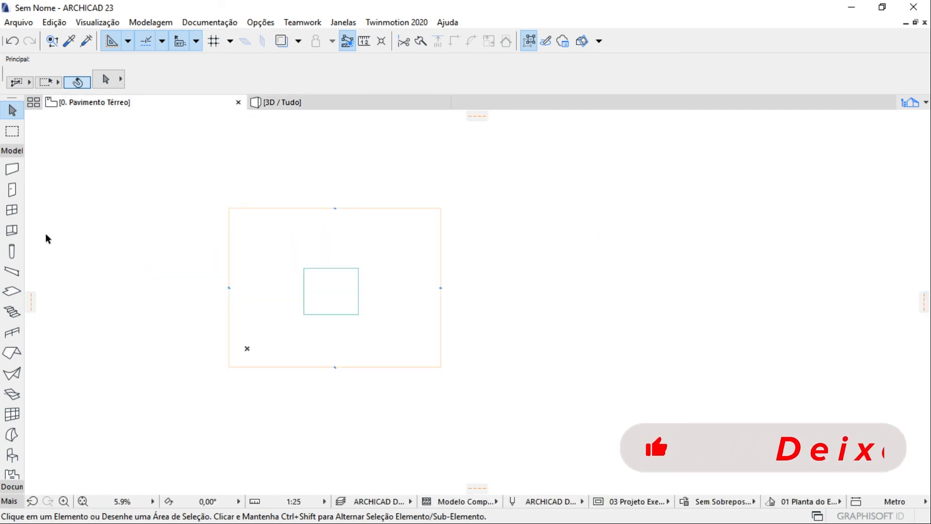
Draw a straight wall across the middle of the slab between its two side edges and check it in 3D
click(12, 169)
scroll(371, 313, up, 3)
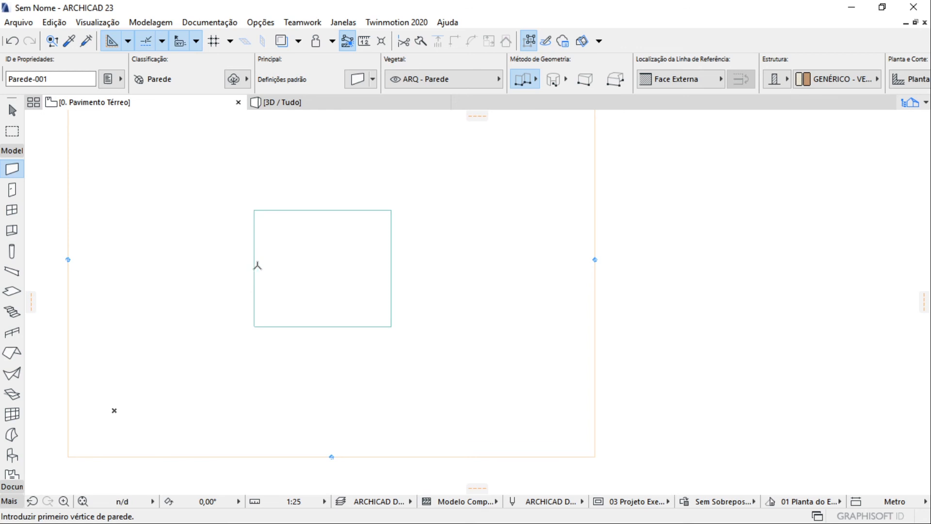
click(254, 265)
double_click(392, 266)
key(Escape)
scroll(320, 268, up, 5)
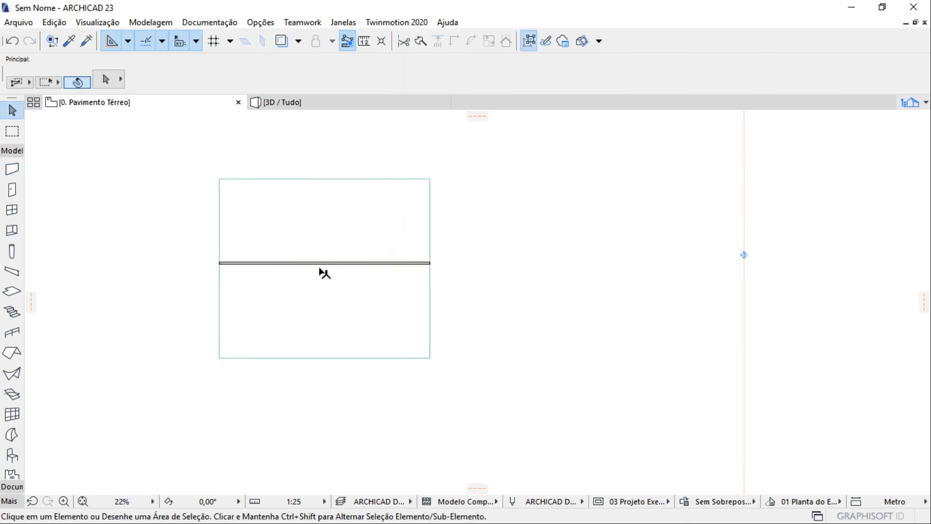
key(F3)
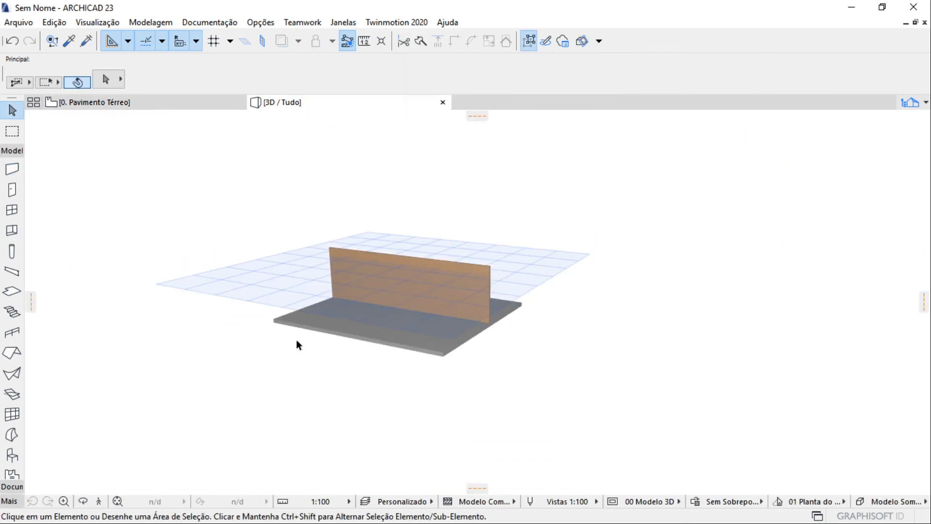
drag(444, 324, 376, 320)
Select the wall in the ground-floor plan, show only that wall in 3D, and restore all elements
click(138, 107)
click(239, 264)
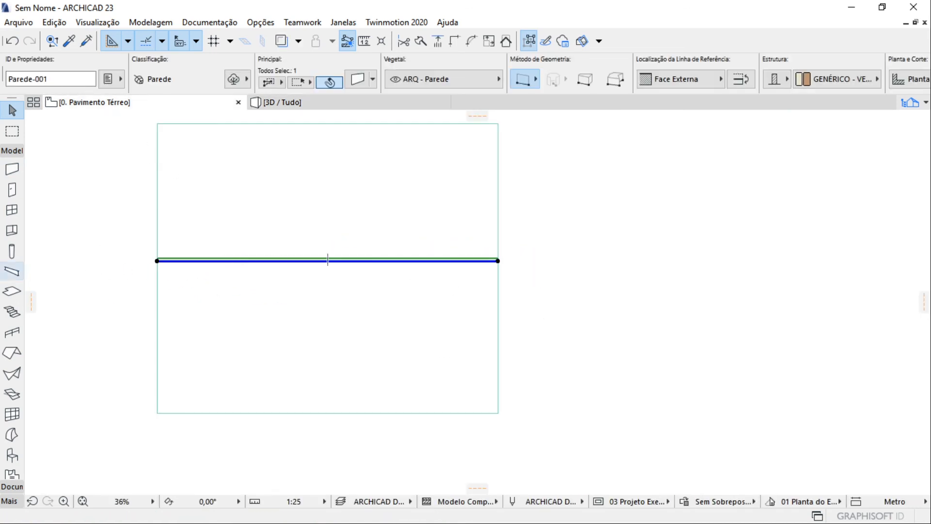
key(F5)
scroll(502, 251, up, 5)
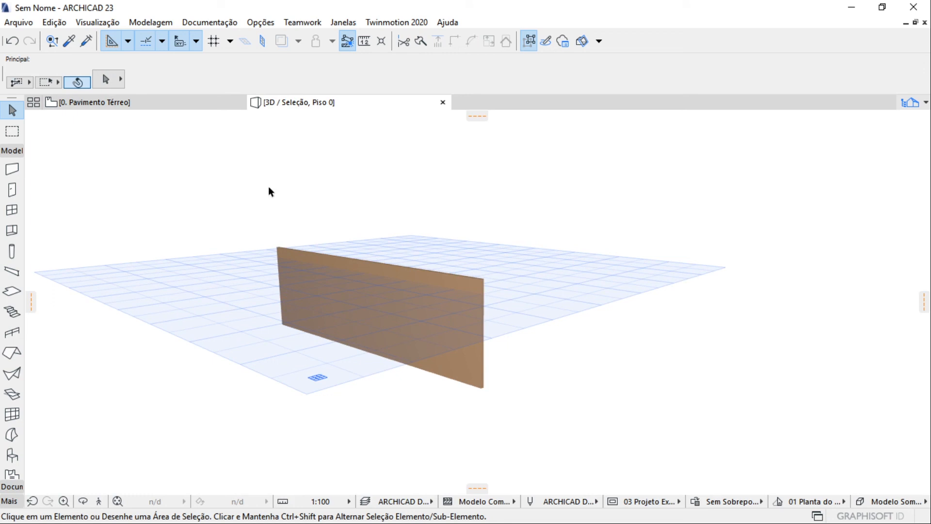
key(ctrl+shift+F5)
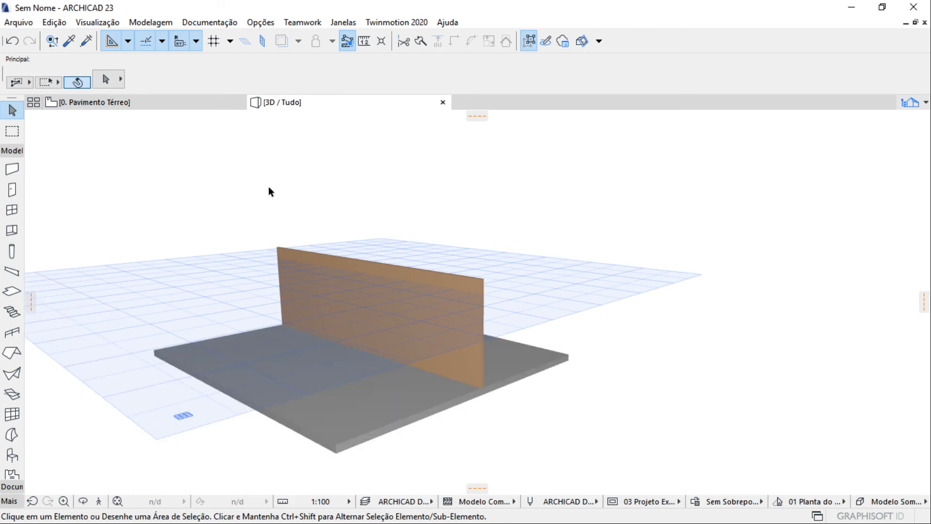
Isolate the slab in the 3D view, deselect it, and show the whole model again
click(357, 422)
key(F5)
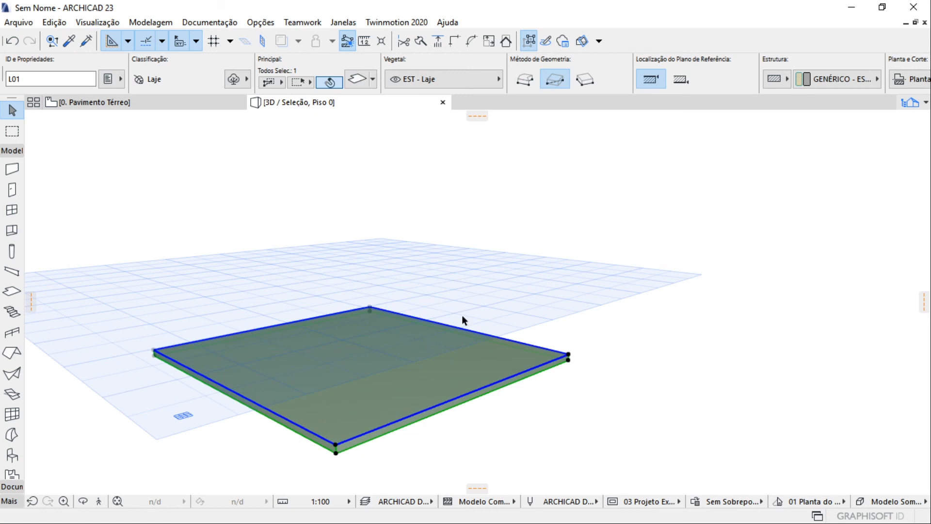
click(697, 307)
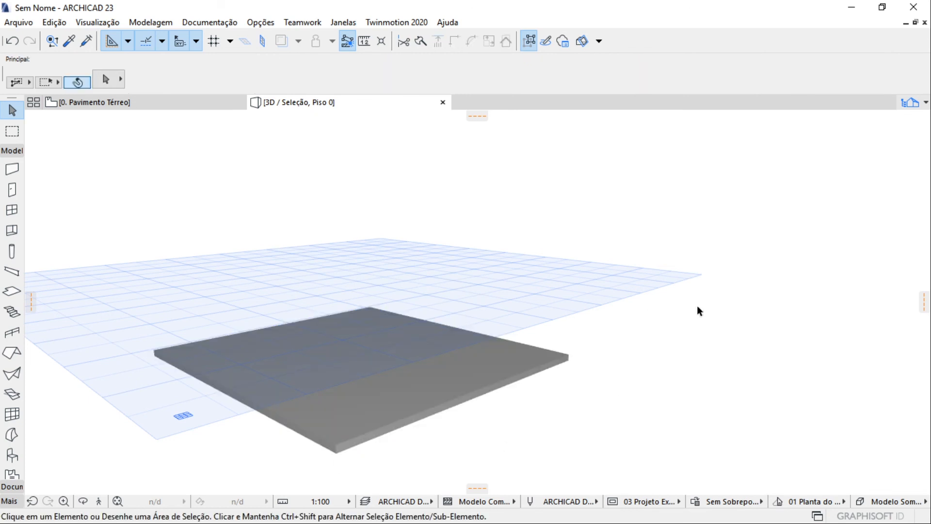
key(F5)
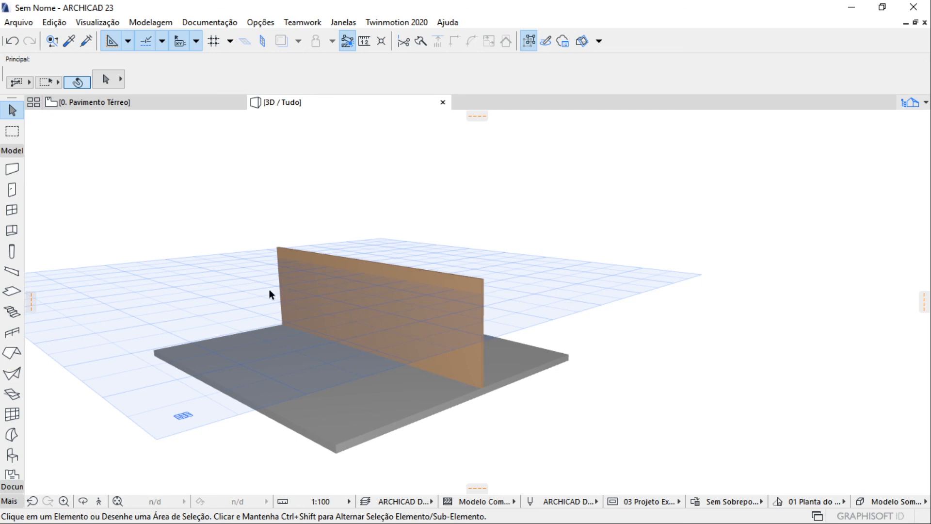
Switch to the ground-floor plan and back to 3D to examine the wall and slab together
key(F2)
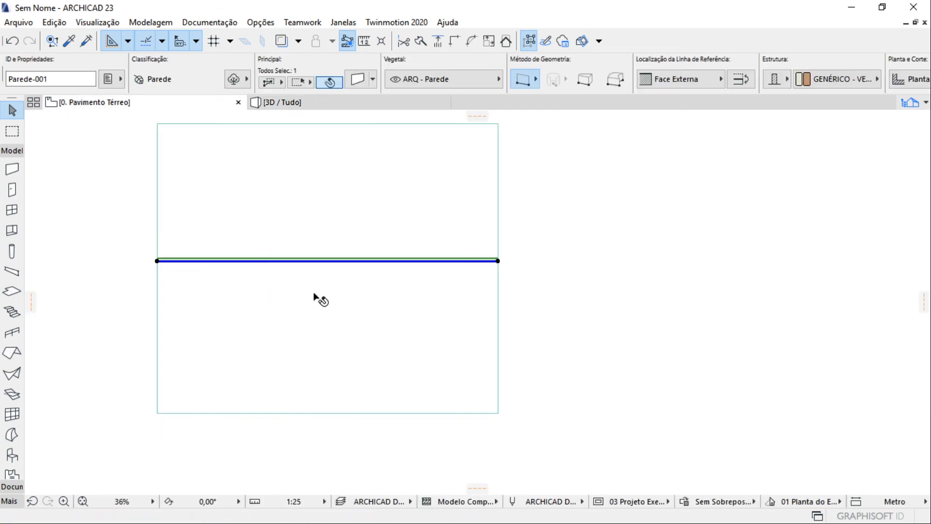
key(F3)
drag(163, 196, 104, 190)
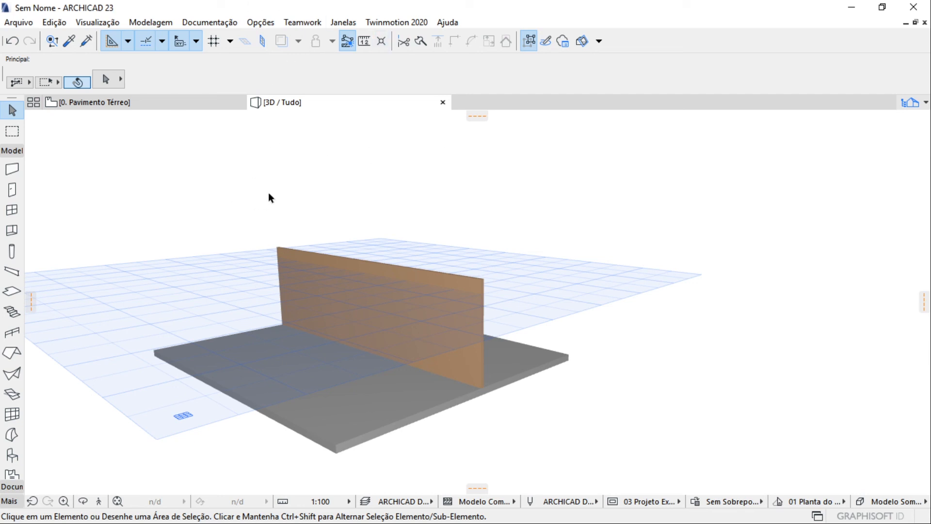
shift+middle_drag(316, 278, 347, 261)
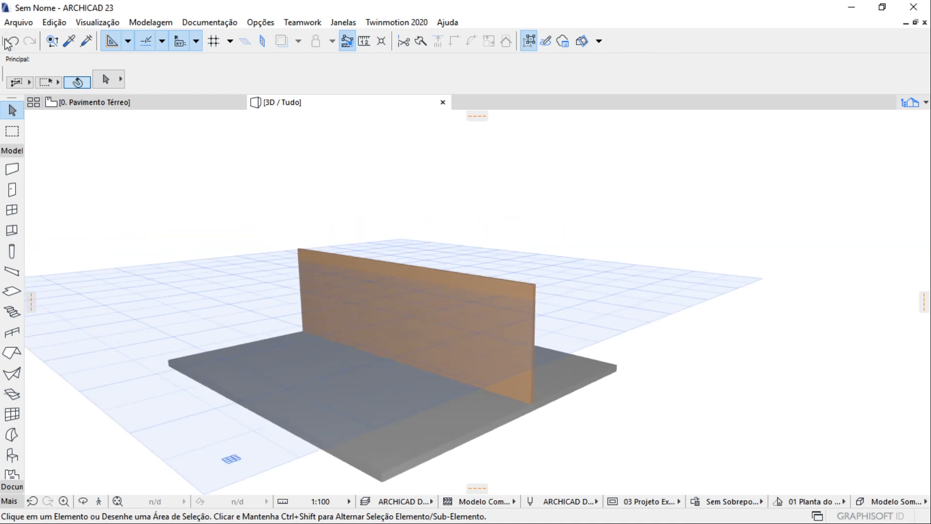
click(9, 23)
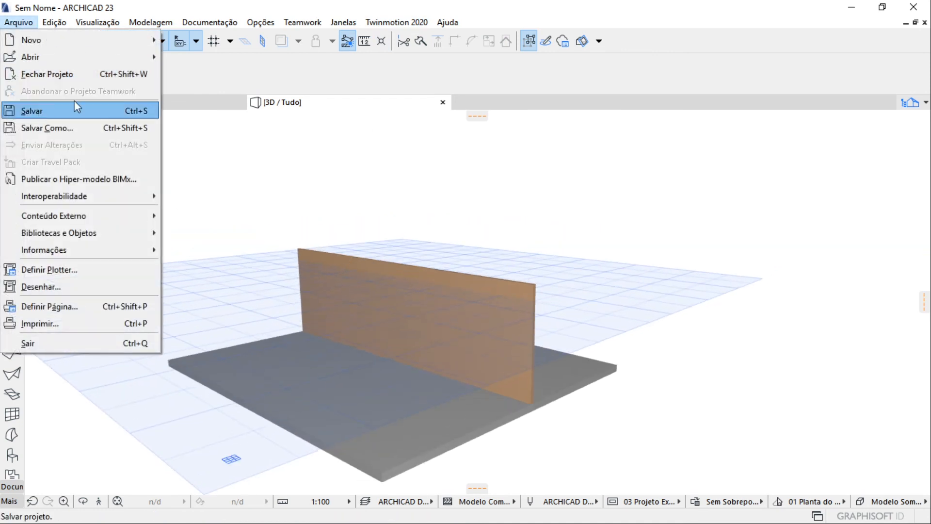
click(271, 123)
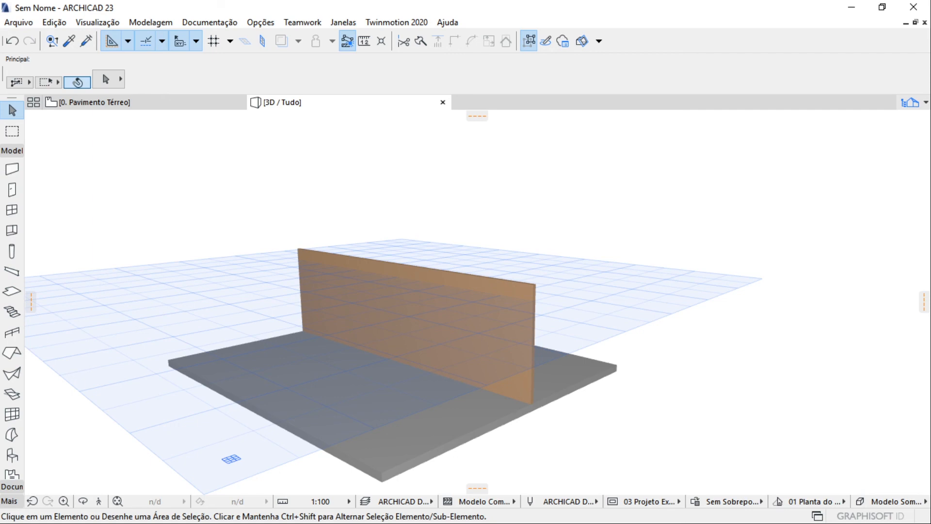